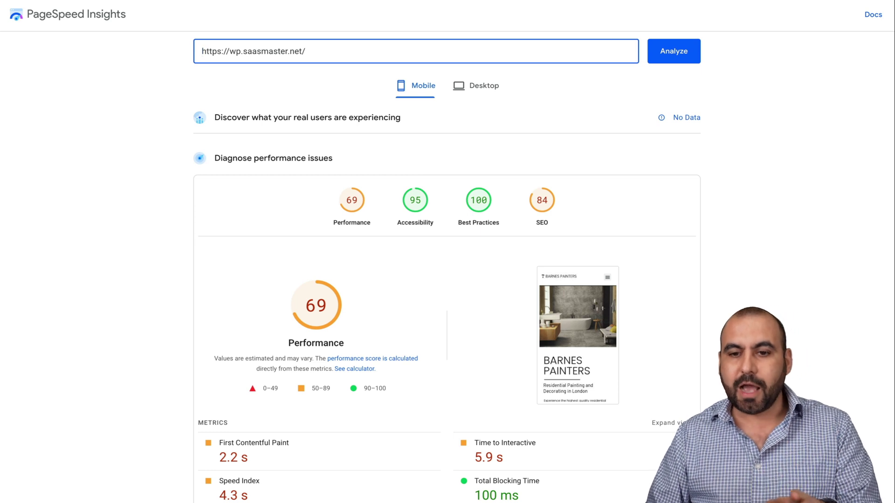
# - Review the GTmetrix performance report for wp.saasmaster.net and look over the demo site's homepage
pyautogui.click(602, 1)
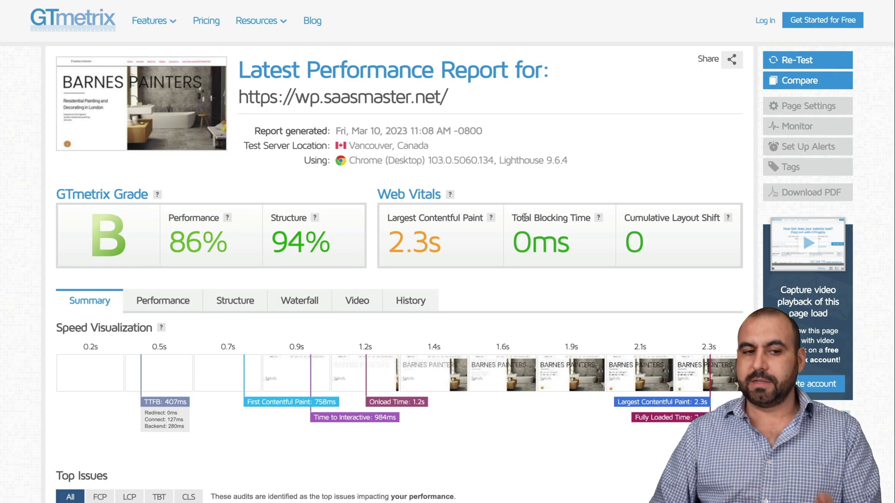
pyautogui.scroll(-3, 525, 217)
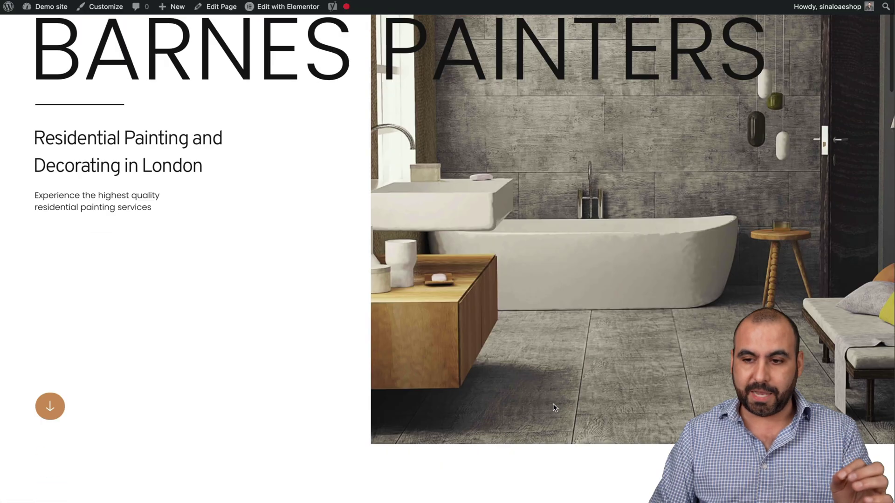
pyautogui.scroll(-10, 553, 404)
pyautogui.scroll(-15, 553, 404)
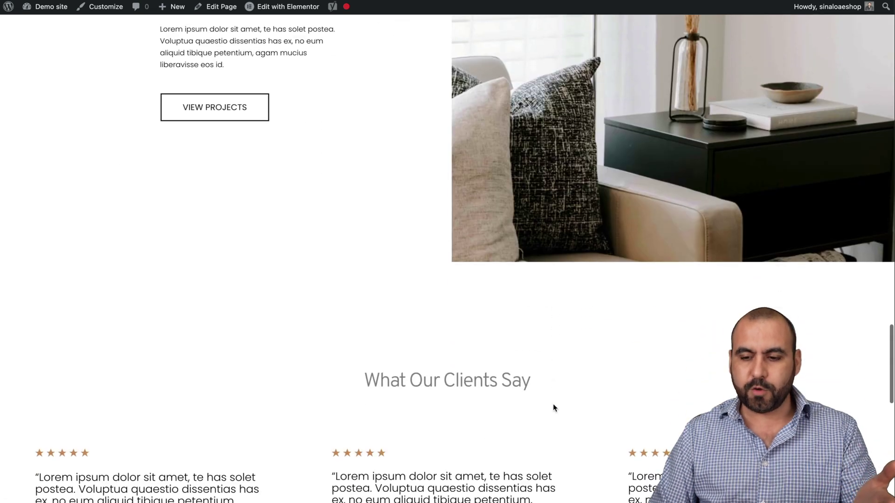
pyautogui.scroll(-10, 553, 404)
pyautogui.scroll(20, 553, 403)
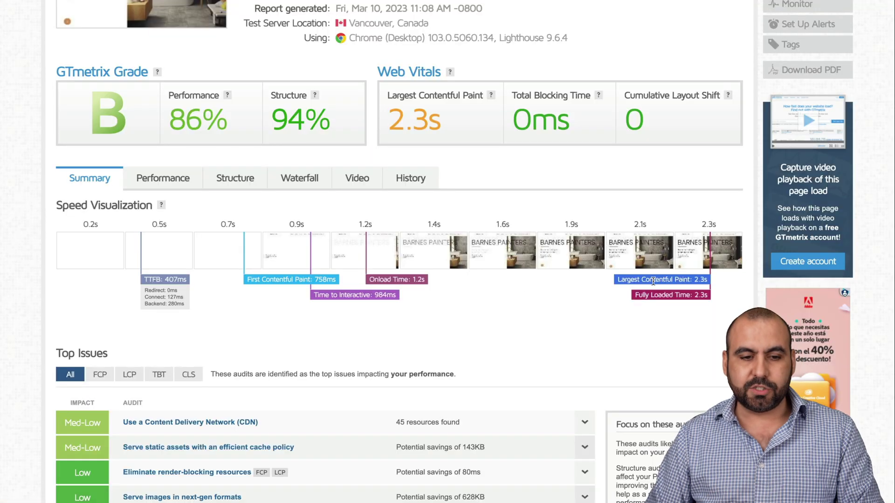
# - Examine the individual page-load requests in the GTmetrix report's Waterfall Chart
pyautogui.click(319, 184)
pyautogui.scroll(-4, 468, 235)
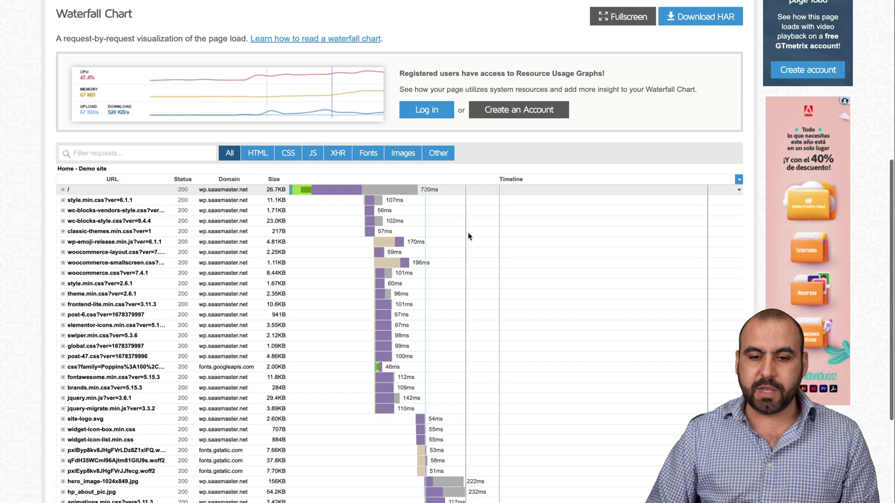
pyautogui.scroll(-2, 468, 159)
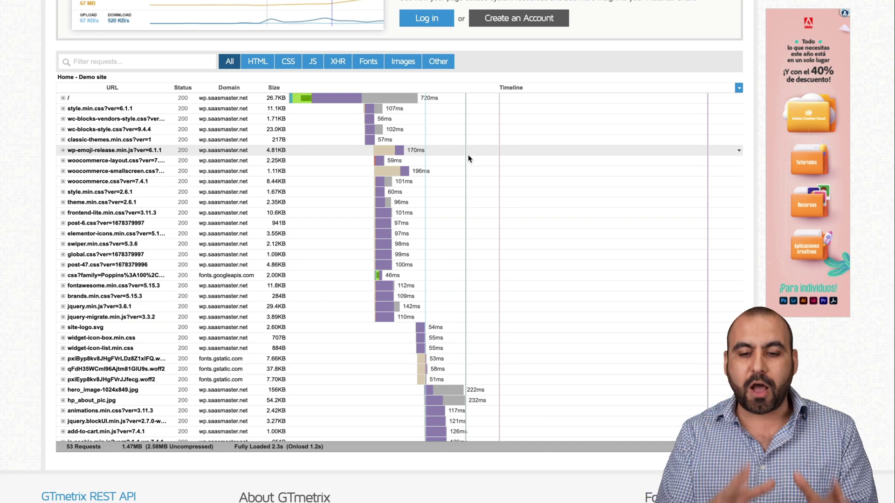
pyautogui.scroll(-5, 469, 159)
pyautogui.scroll(5, 468, 159)
pyautogui.scroll(-5, 469, 158)
pyautogui.scroll(5, 468, 158)
pyautogui.scroll(3, 468, 158)
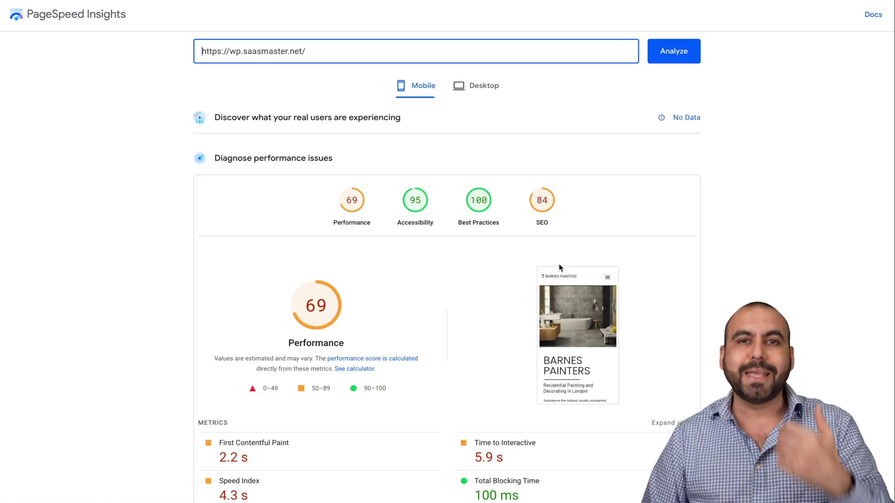
# - Compare the mobile performance metrics of wp.saasmaster.net with its desktop results in PageSpeed Insights
pyautogui.scroll(-3, 559, 267)
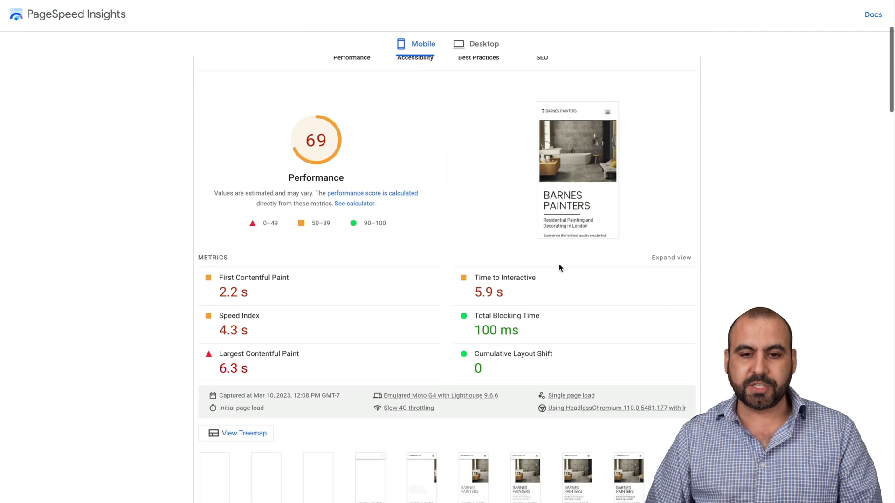
pyautogui.scroll(1, 560, 267)
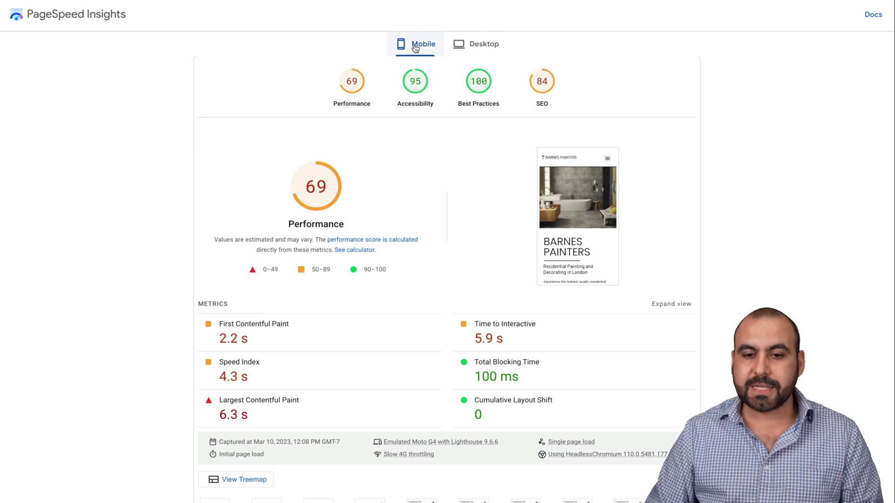
pyautogui.click(472, 45)
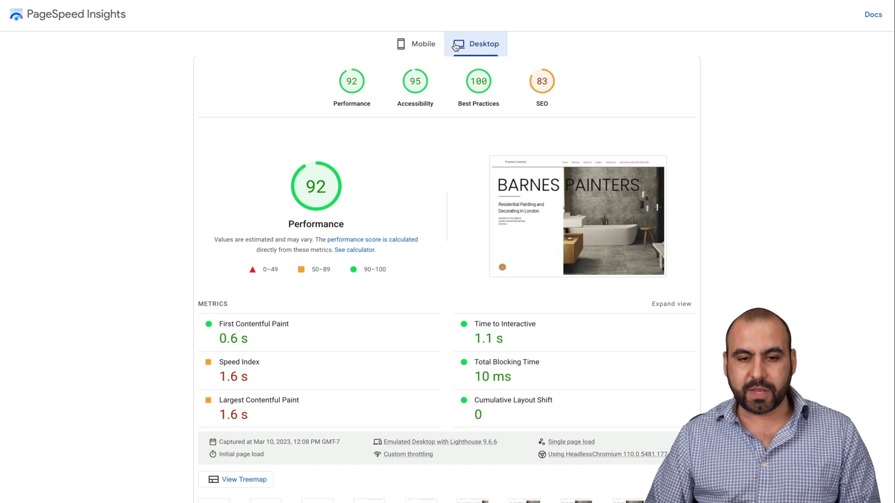
# - Return to the mobile results, inspect the "Serve images in next-gen formats" opportunity, and revisit the GTmetrix waterfall
pyautogui.click(417, 45)
pyautogui.scroll(-9, 472, 317)
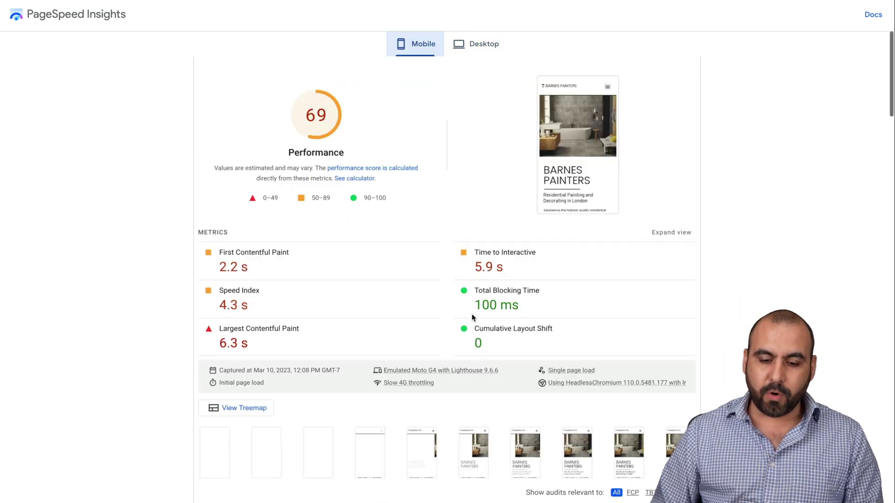
pyautogui.scroll(-1, 472, 318)
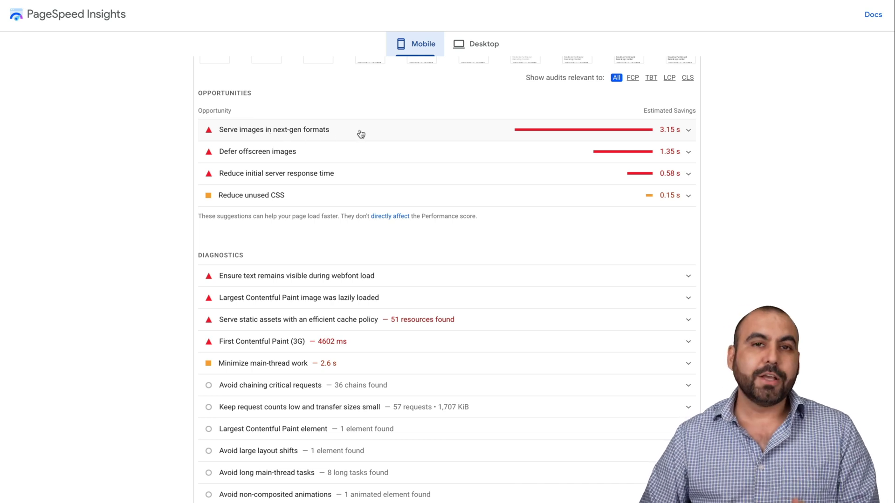
pyautogui.click(259, 136)
pyautogui.click(414, 132)
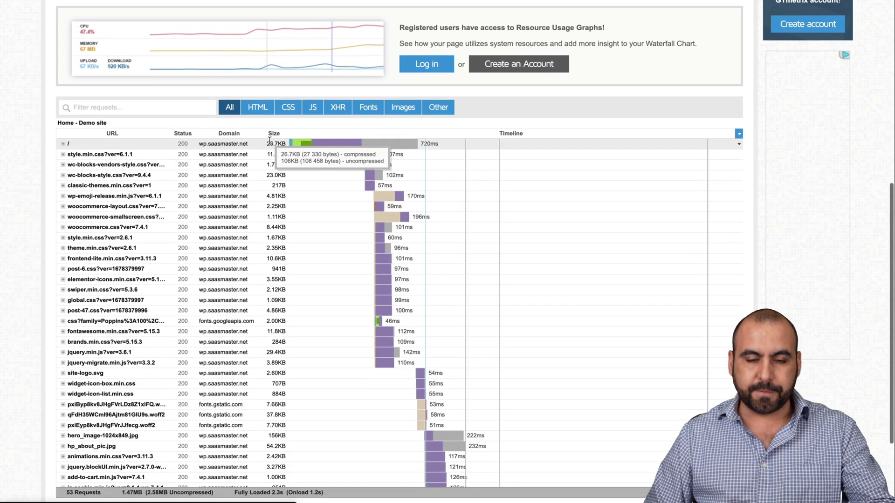
pyautogui.scroll(2, 270, 141)
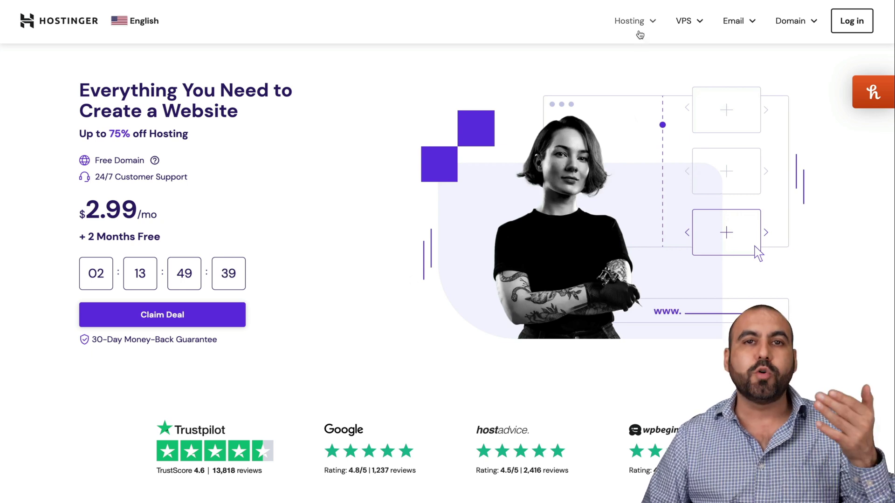
# - Open Hostinger's web hosting page and compare the Single, Premium and Business plans
pyautogui.moveTo(641, 35)
pyautogui.click(622, 57)
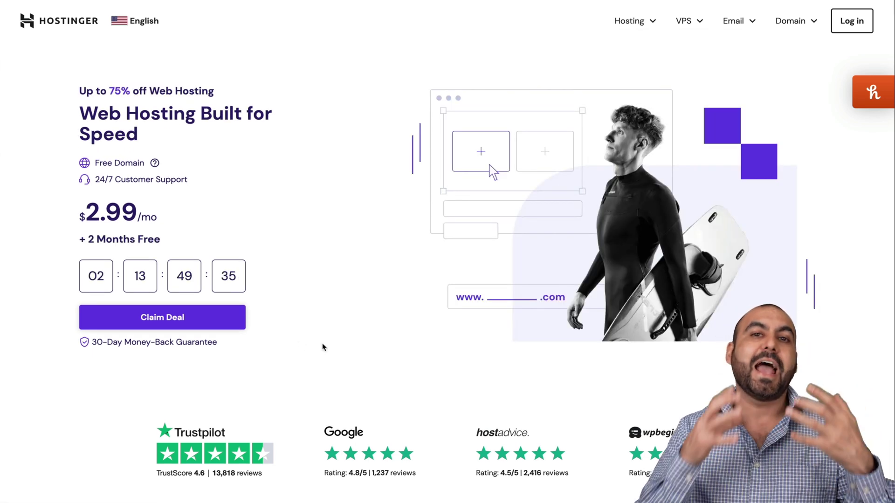
pyautogui.scroll(-10, 323, 347)
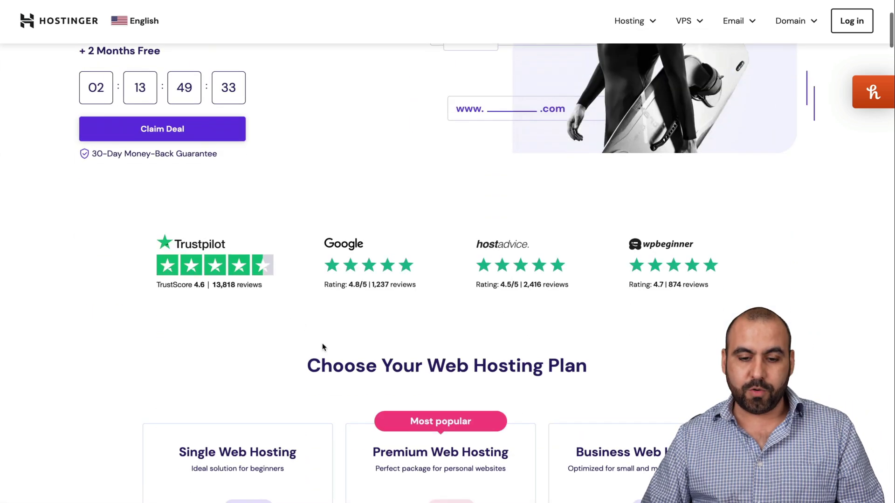
pyautogui.scroll(-1, 322, 347)
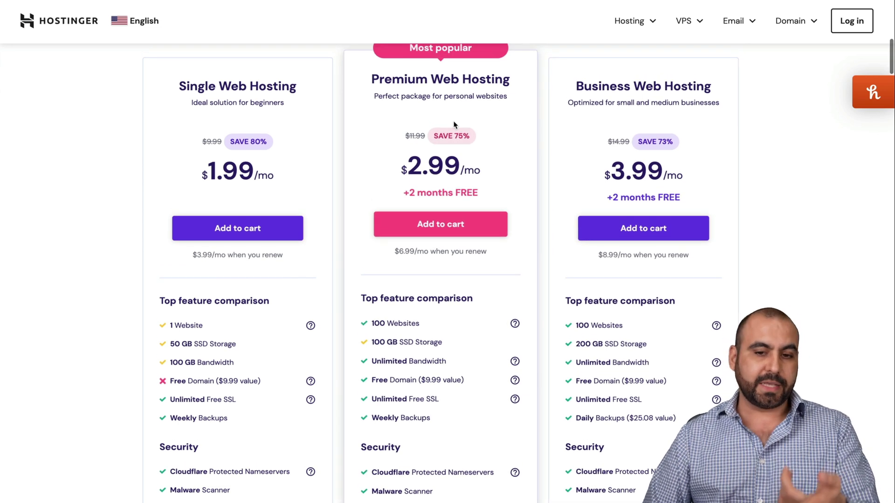
# - Add the Premium Web Hosting plan to the cart and review the billing periods and order total
pyautogui.click(447, 235)
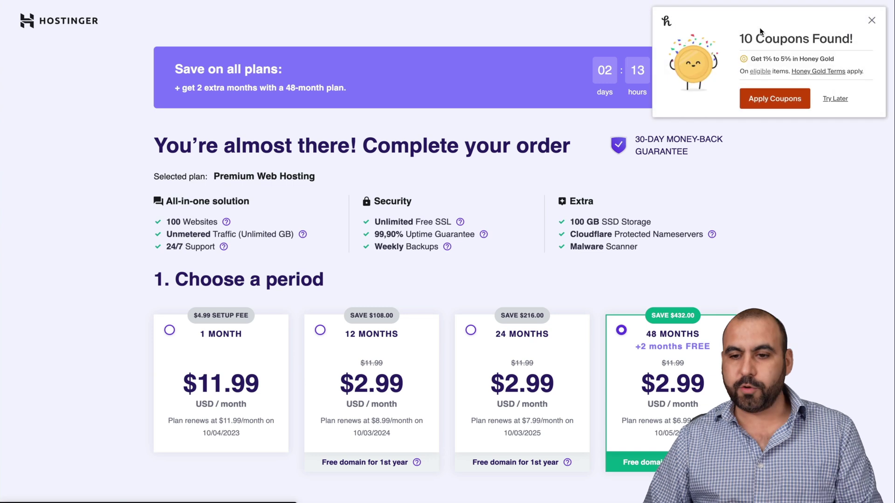
pyautogui.click(531, 229)
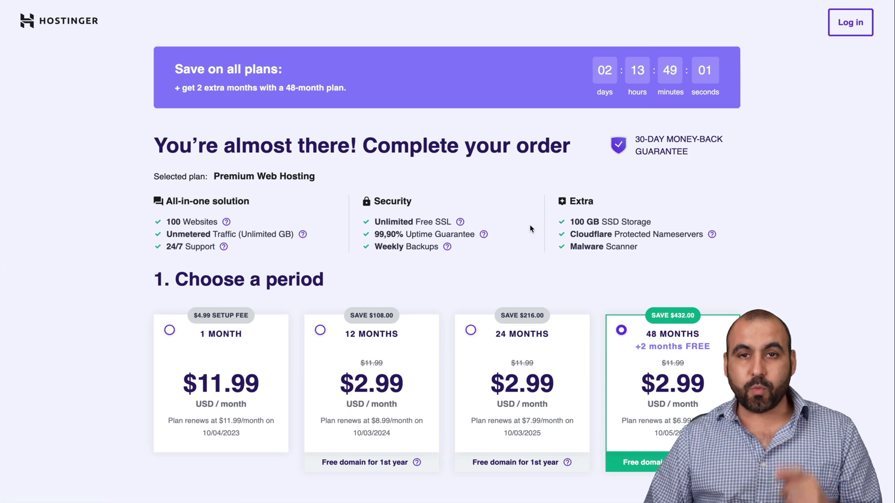
pyautogui.scroll(-4, 531, 228)
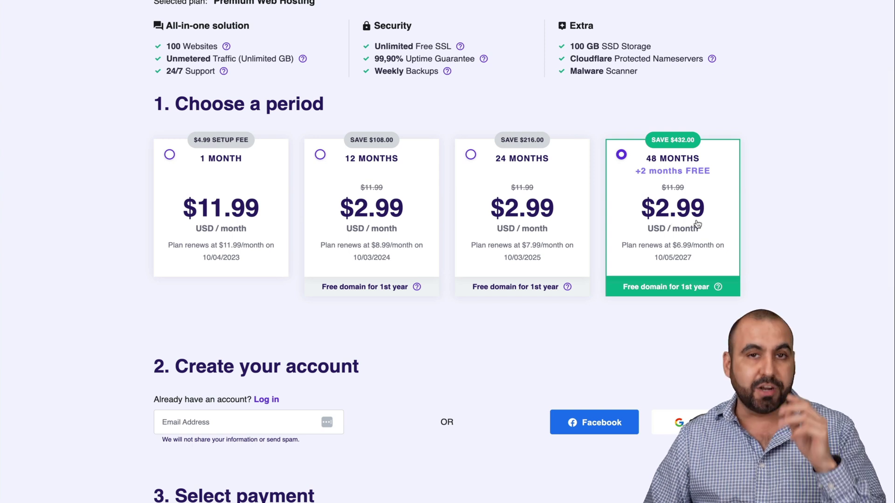
pyautogui.scroll(-10, 697, 224)
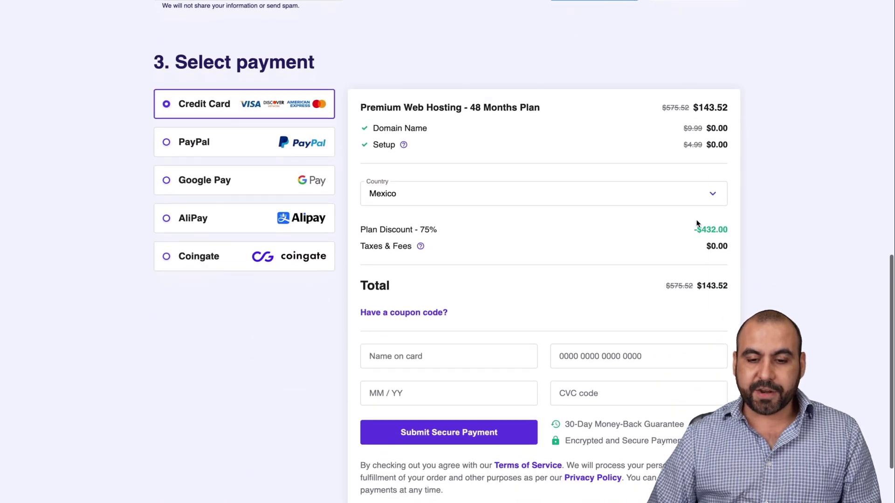
pyautogui.scroll(-2, 698, 225)
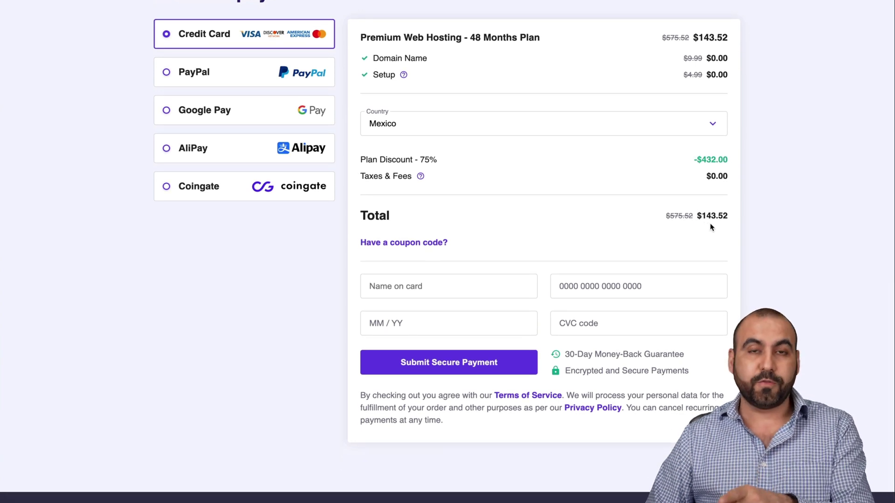
# - Apply the coupon code SAASMASTER to the Premium Web Hosting order
pyautogui.click(425, 242)
pyautogui.write('SAASMASTER')
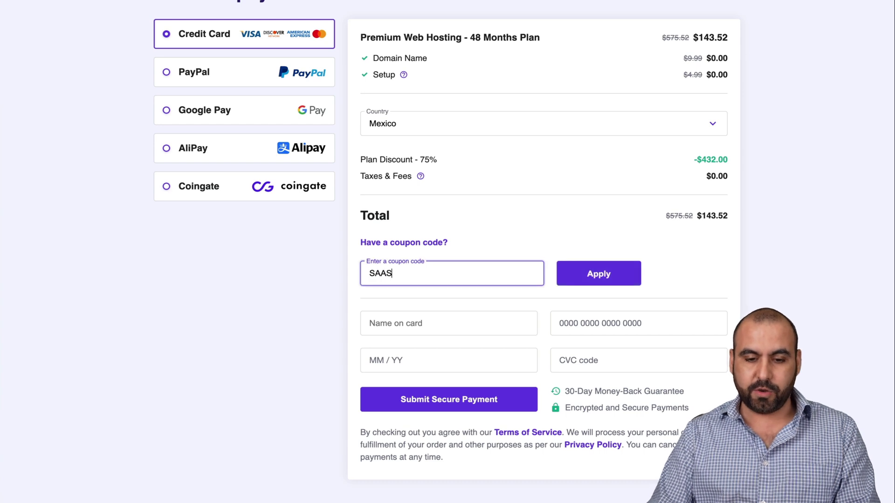
pyautogui.click(576, 277)
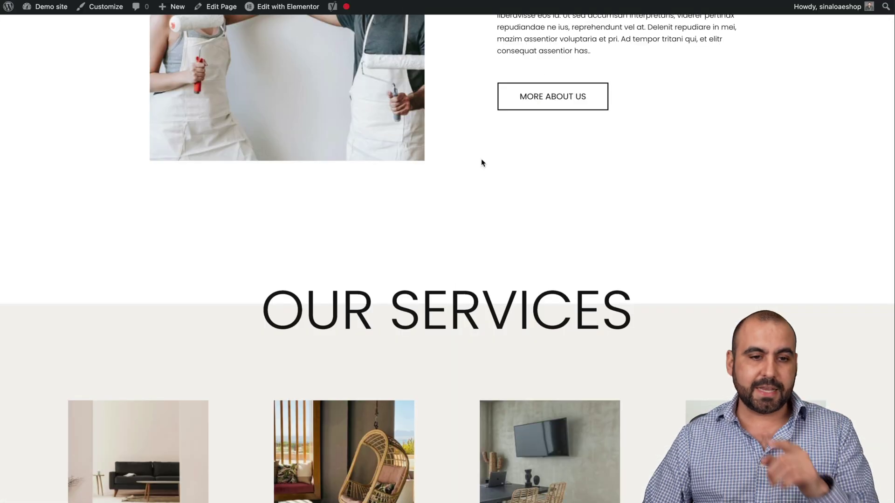
# - Go from the demo site's homepage to its WordPress dashboard and open the list of installed plugins
pyautogui.scroll(10, 480, 161)
pyautogui.scroll(-2, 479, 195)
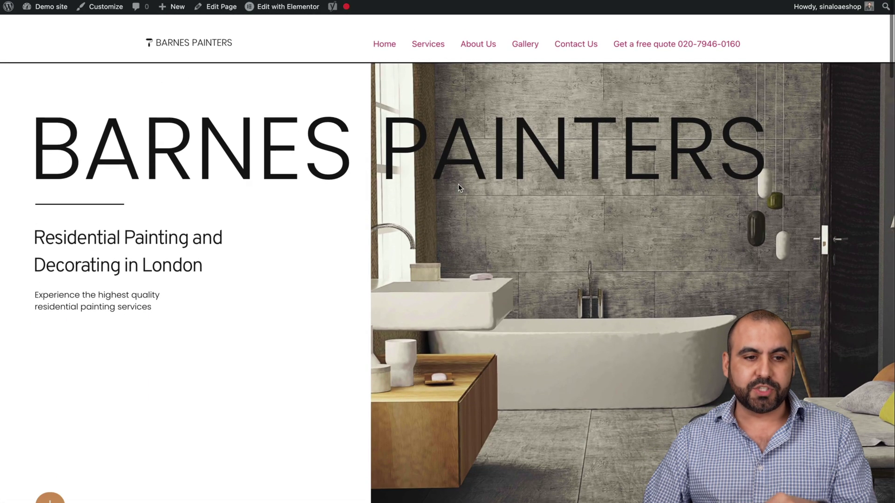
pyautogui.click(44, 8)
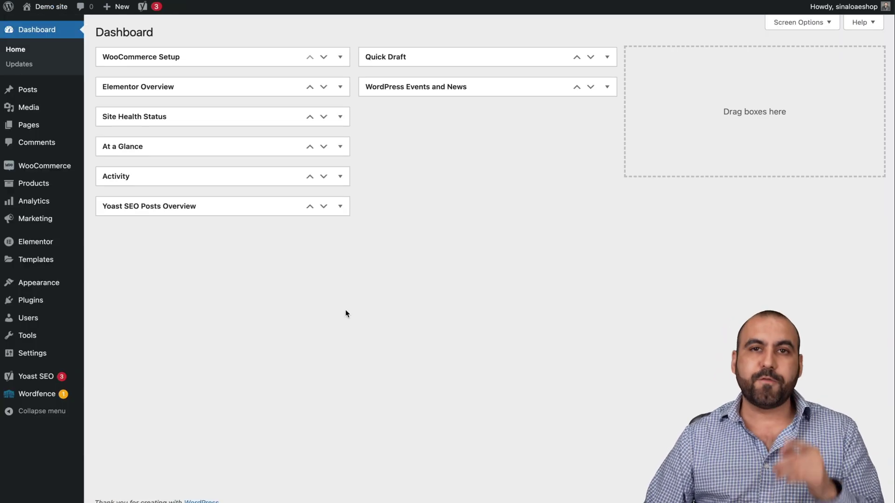
pyautogui.moveTo(36, 120)
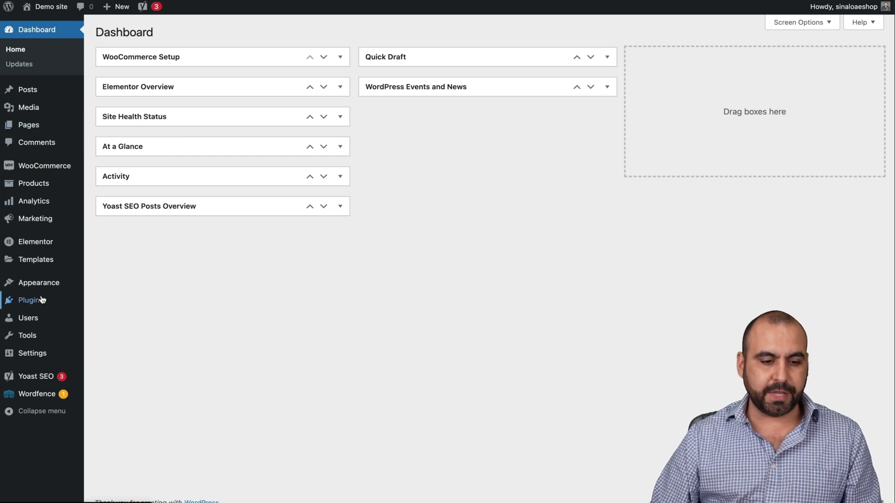
pyautogui.moveTo(42, 301)
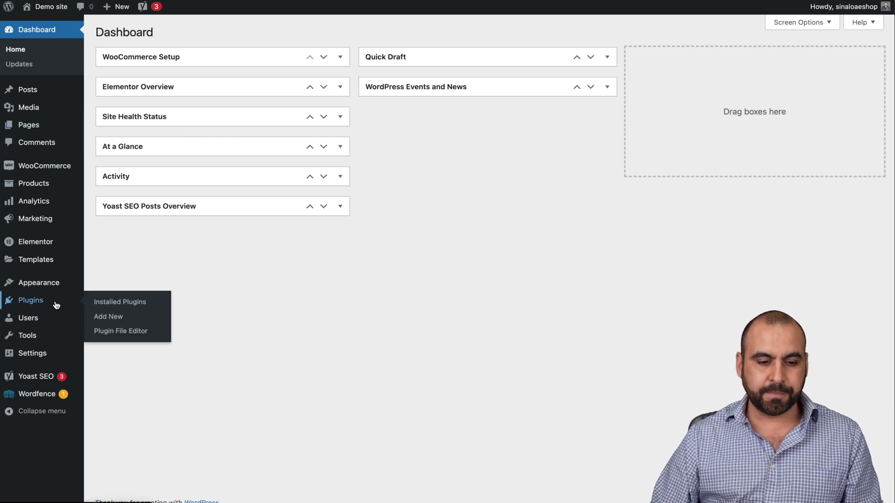
pyautogui.click(129, 309)
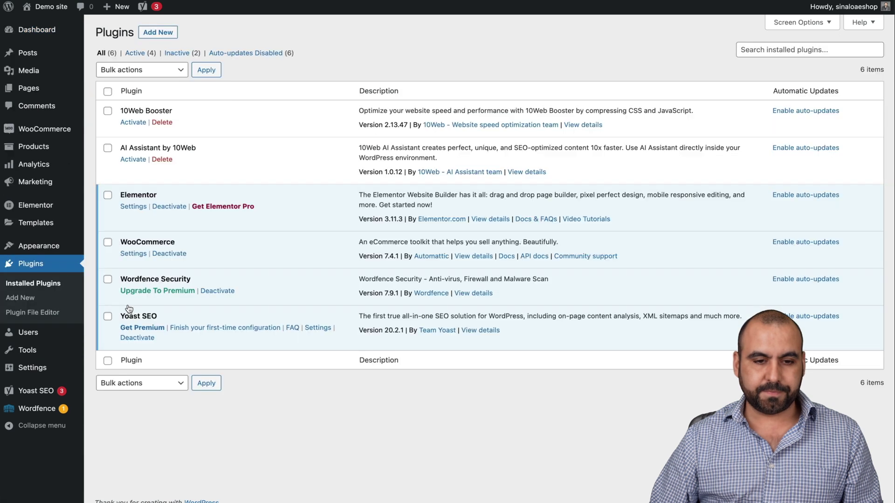
# - Search the plugin directory for "cache", then install and activate W3 Total Cache
pyautogui.click(168, 36)
pyautogui.click(742, 64)
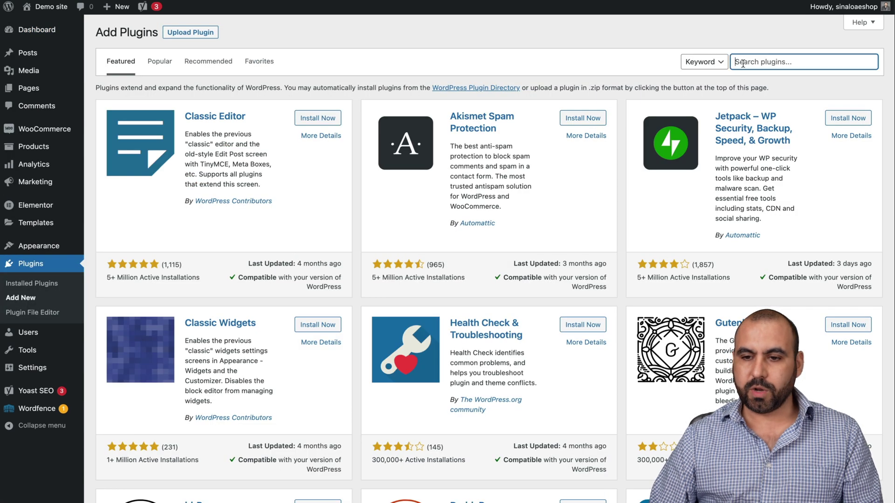
pyautogui.write('cache')
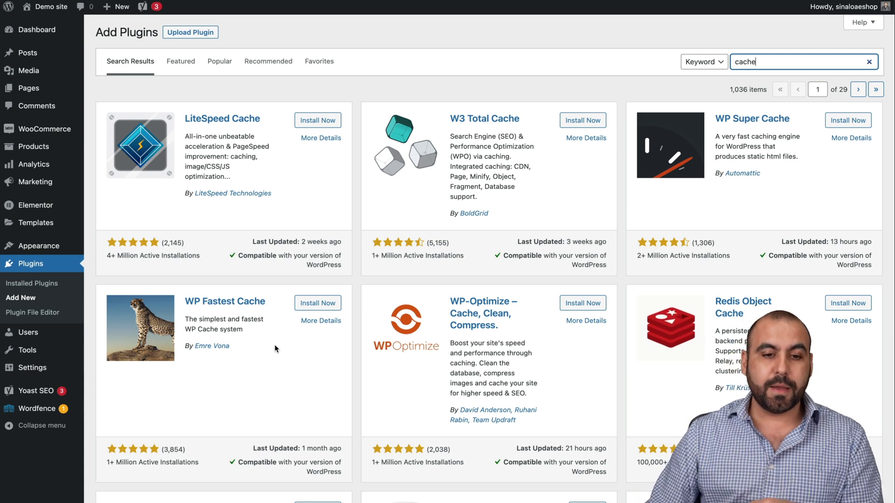
pyautogui.click(576, 121)
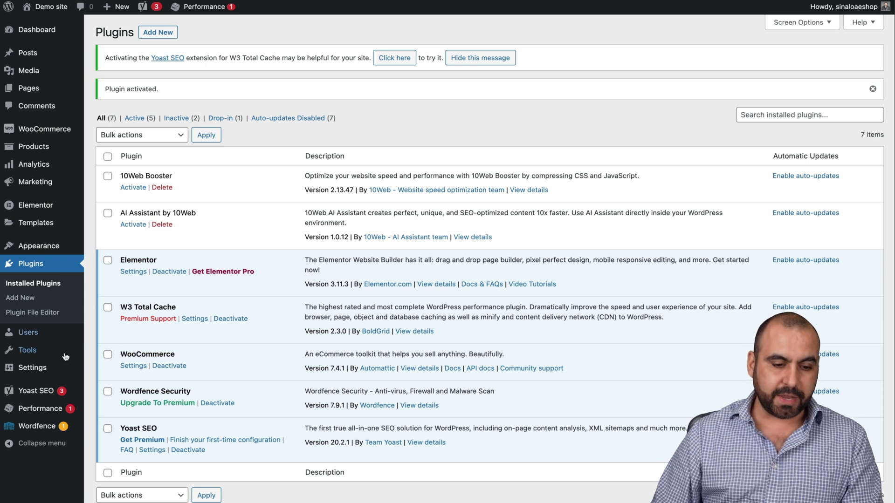
# - Open the W3 Total Cache setup guide and accept its usage data collection terms
pyautogui.moveTo(36, 415)
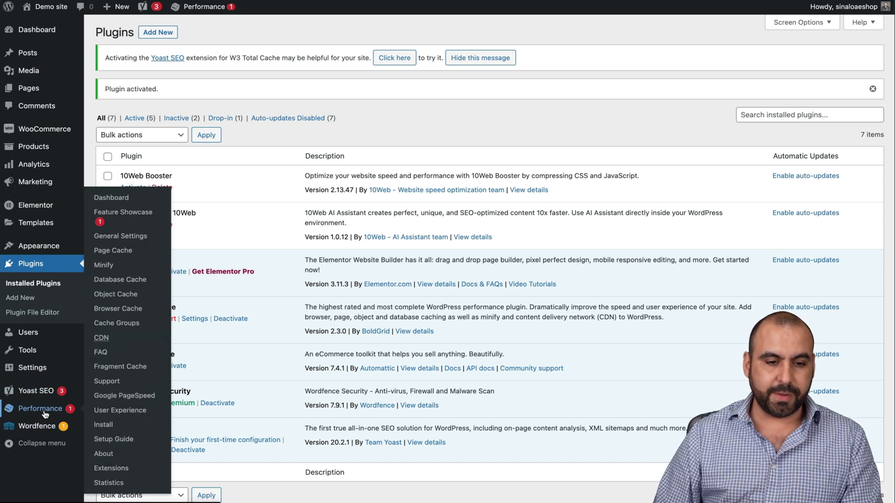
pyautogui.click(128, 202)
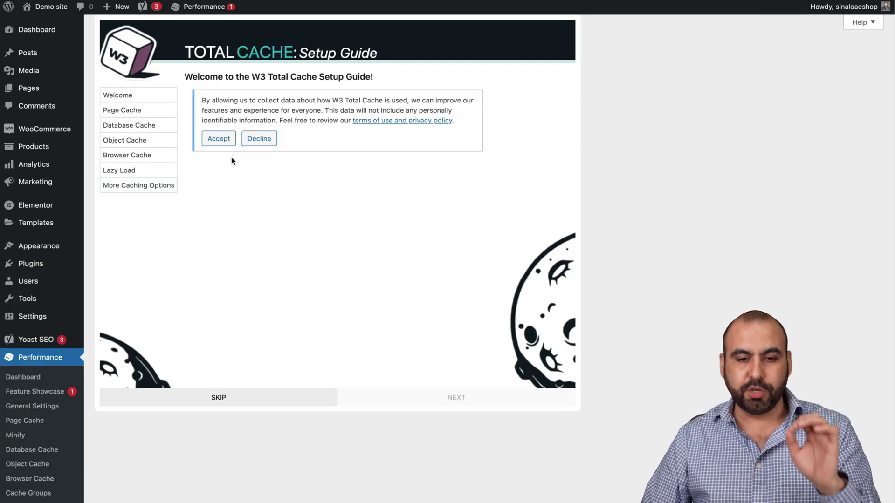
pyautogui.click(217, 138)
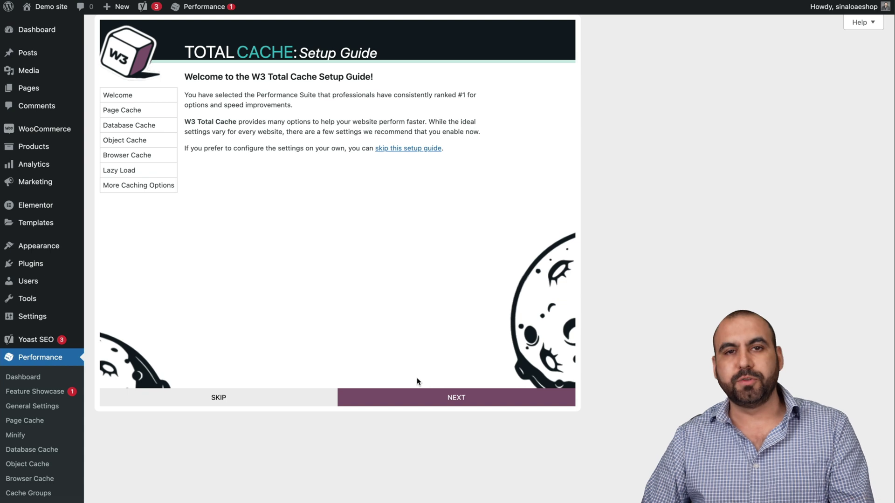
# - Advance the setup guide to Page Cache and run the page cache test
pyautogui.click(418, 398)
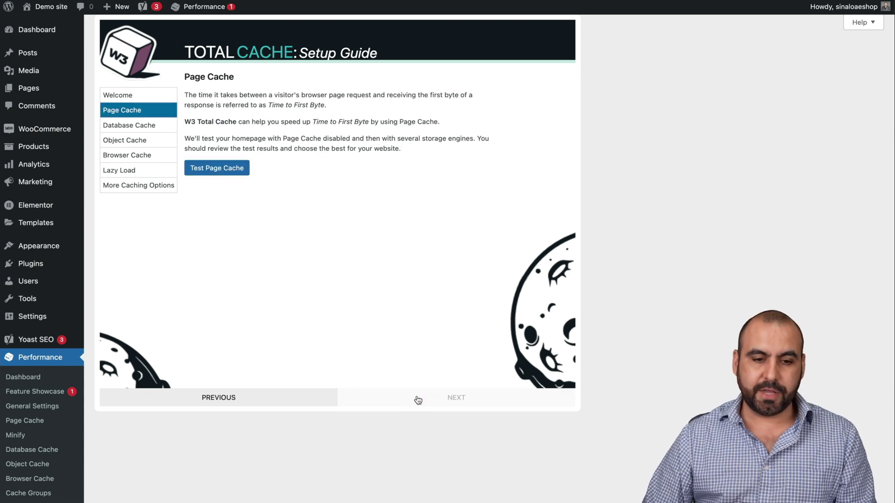
pyautogui.click(224, 171)
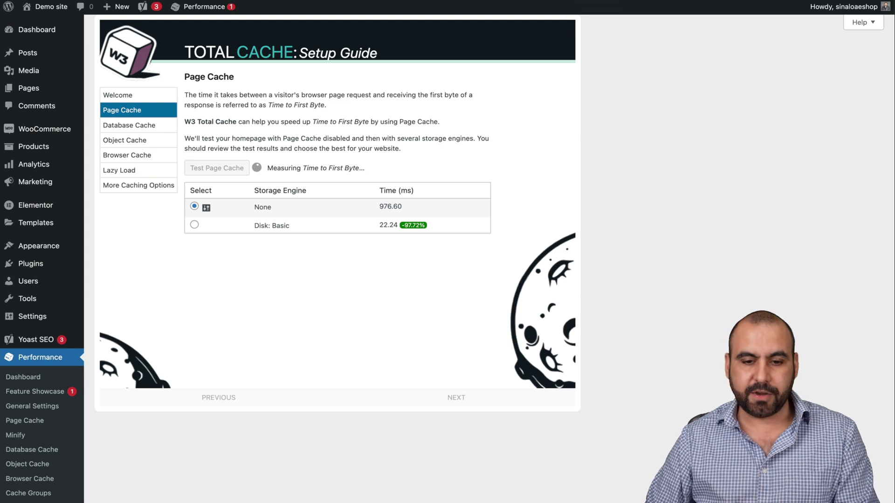
# - Examine the summary of the demo site's GTmetrix report, including its speed visualization and top issues
pyautogui.click(606, 1)
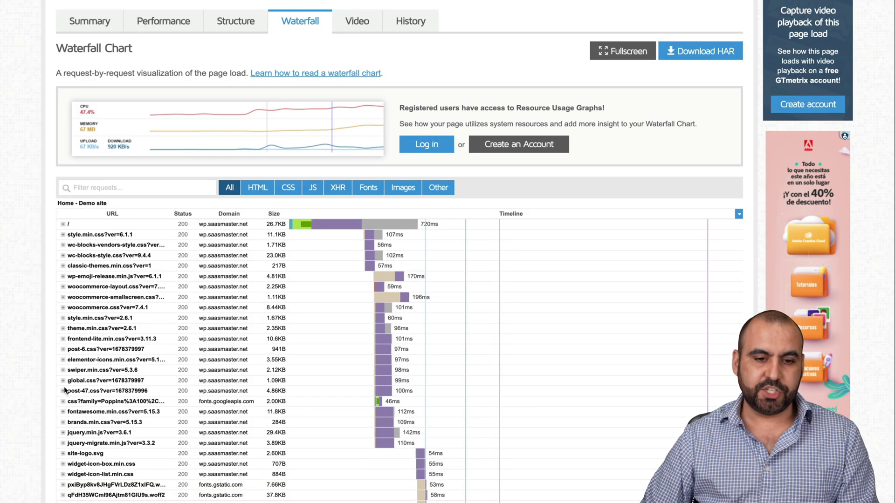
pyautogui.scroll(3, 194, 110)
pyautogui.click(93, 150)
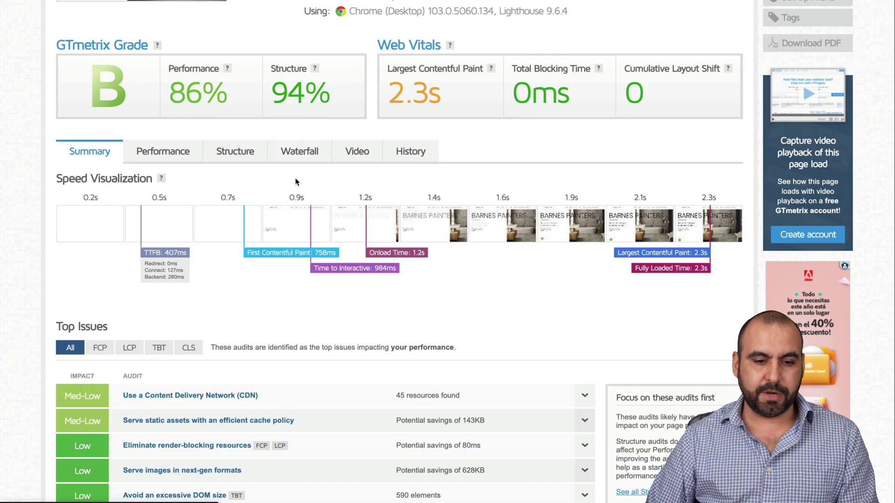
pyautogui.scroll(1, 296, 182)
pyautogui.scroll(-2, 296, 182)
pyautogui.scroll(-1, 296, 182)
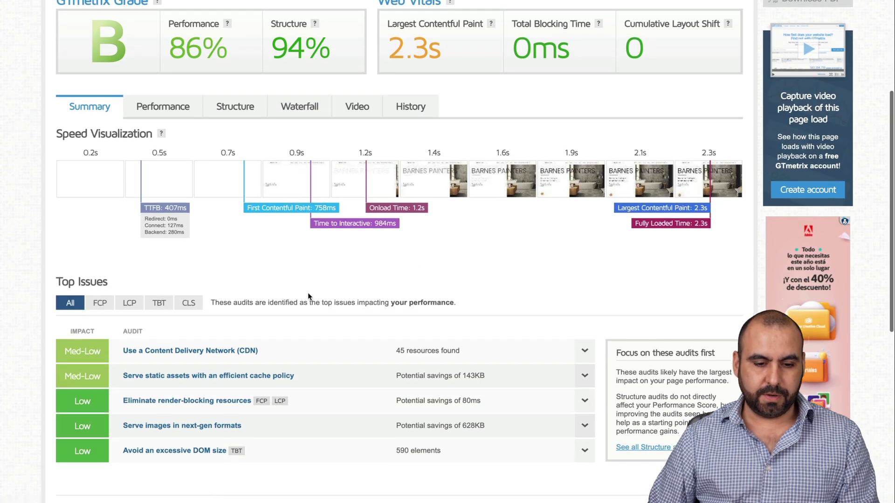
pyautogui.scroll(1, 308, 293)
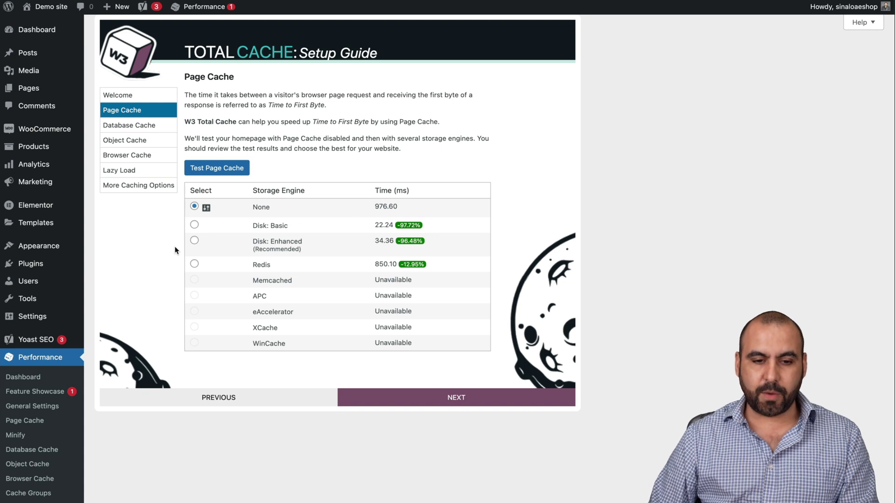
# - Keep the page cache engine at None, then test the database cache and keep None for it too
pyautogui.click(417, 396)
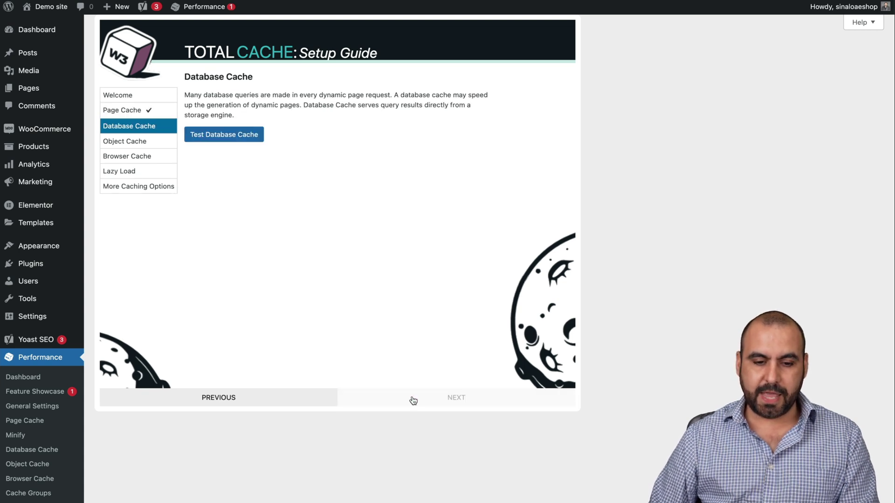
pyautogui.click(219, 136)
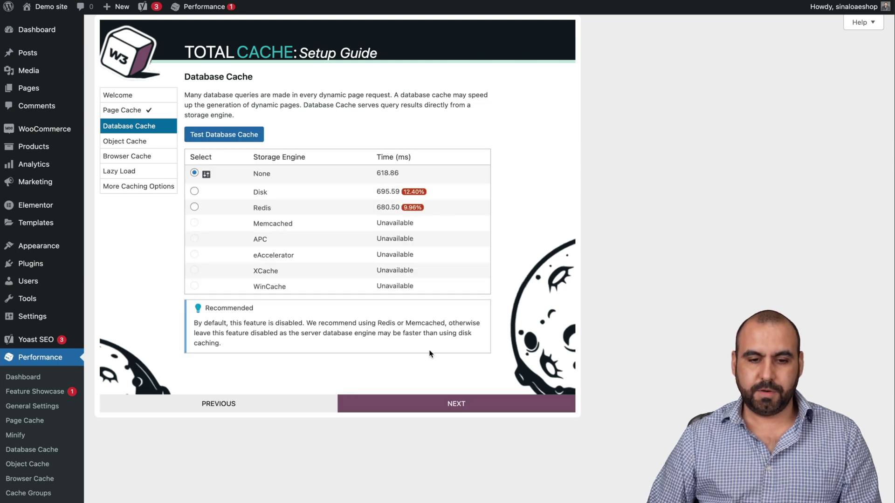
pyautogui.click(422, 399)
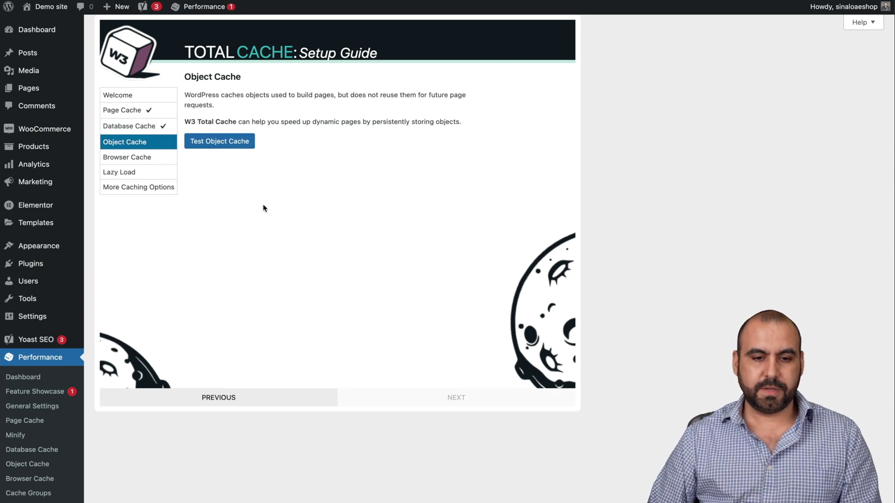
# - Test the object cache and keep its engine at None, then test the browser cache and have its headers enabled
pyautogui.click(231, 142)
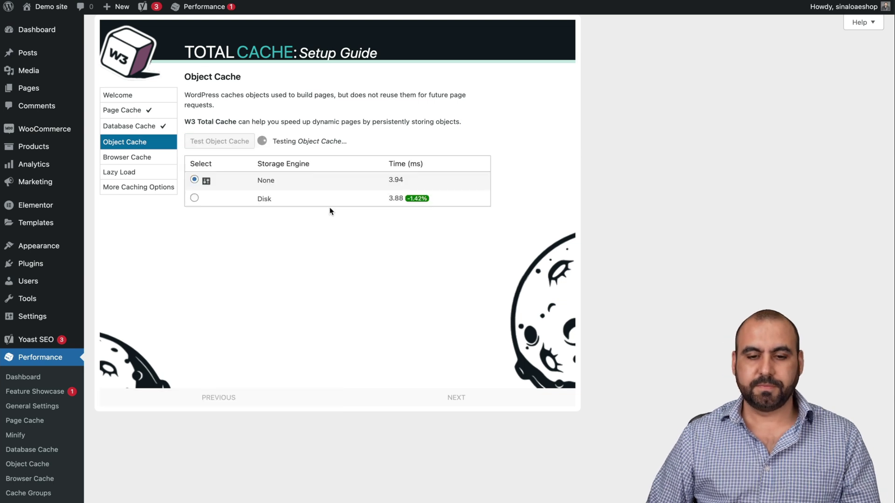
pyautogui.click(463, 407)
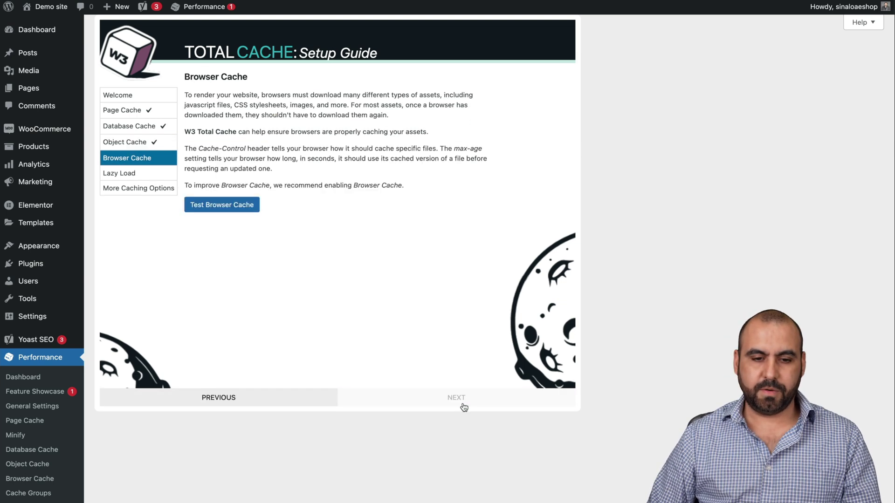
pyautogui.click(243, 209)
pyautogui.click(489, 399)
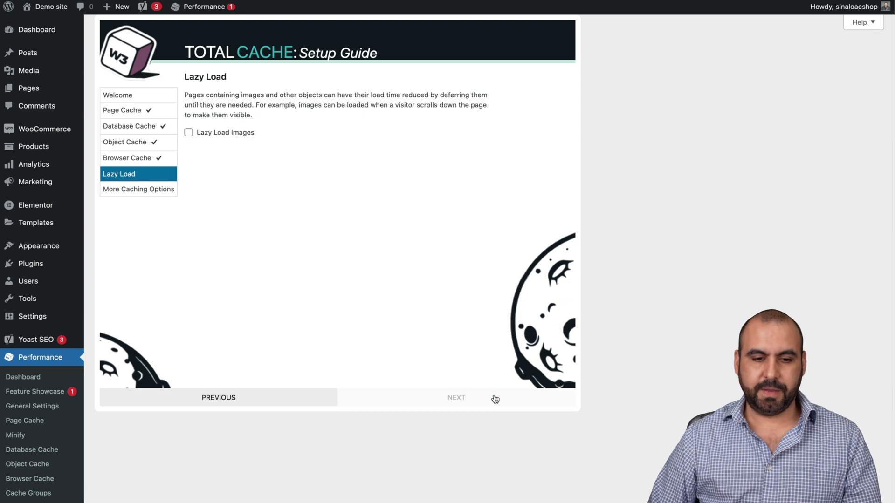
# - Enable Lazy Load Images and finish the setup guide by going to the W3 Total Cache dashboard
pyautogui.click(189, 134)
pyautogui.click(457, 398)
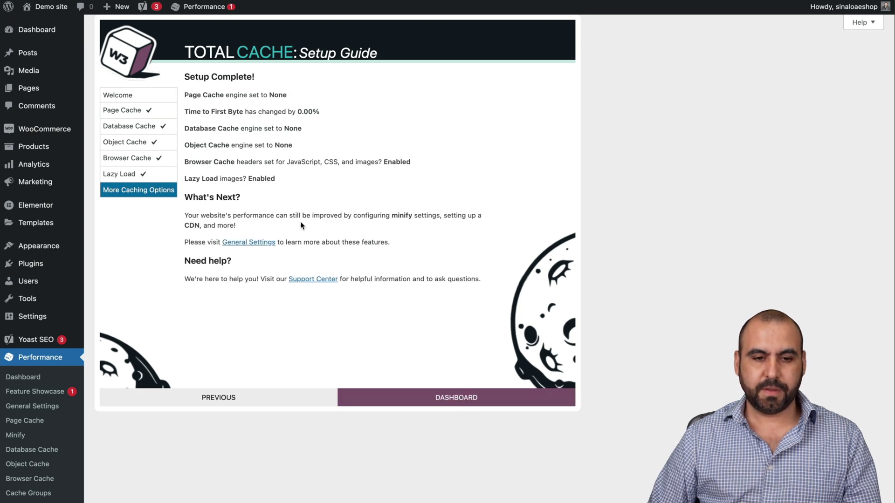
pyautogui.click(382, 406)
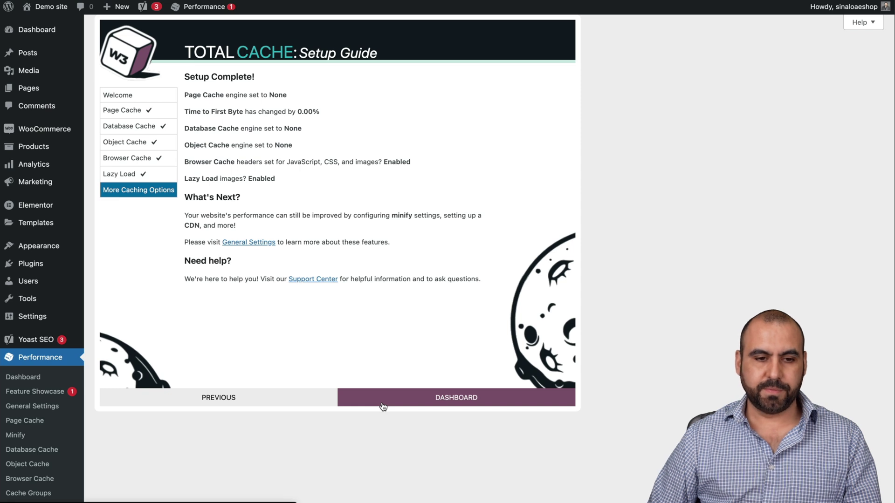
# - Look through the W3 Total Cache dashboard and the Page Cache settings, from the general options to the purge policy
pyautogui.scroll(-2, 464, 378)
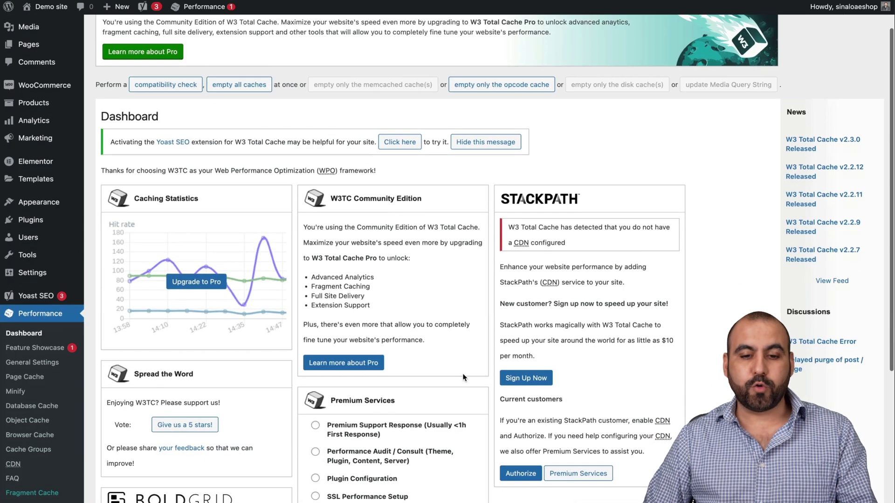
pyautogui.scroll(-4, 463, 377)
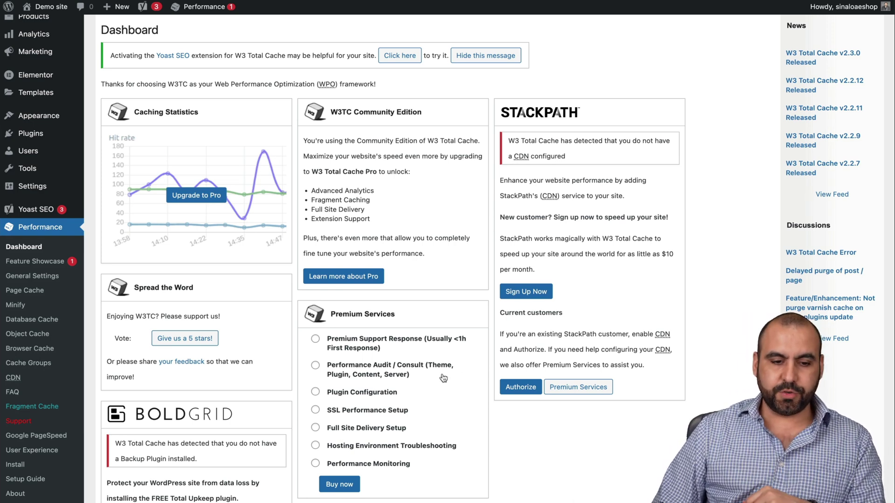
pyautogui.click(28, 291)
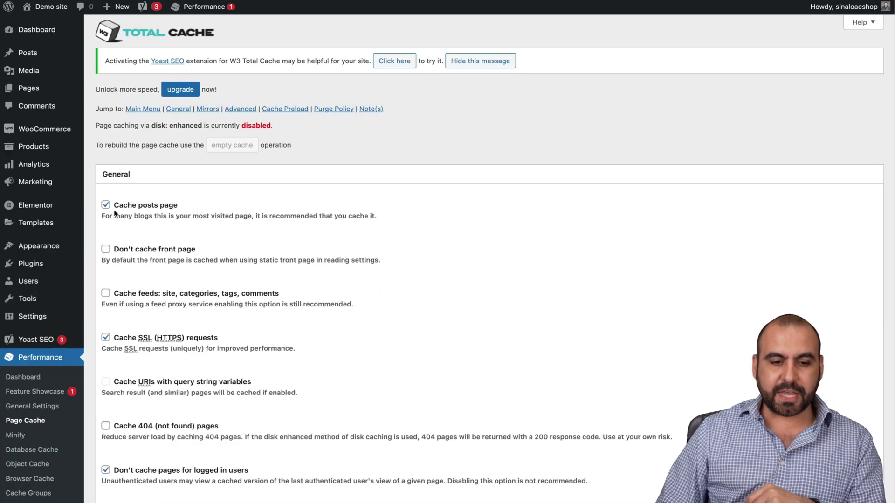
pyautogui.scroll(-1, 239, 276)
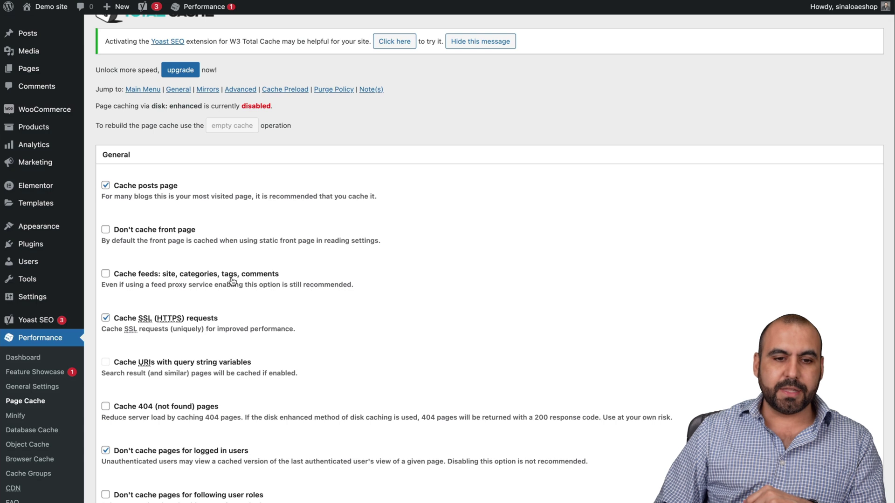
pyautogui.scroll(-4, 232, 282)
pyautogui.scroll(-9, 232, 282)
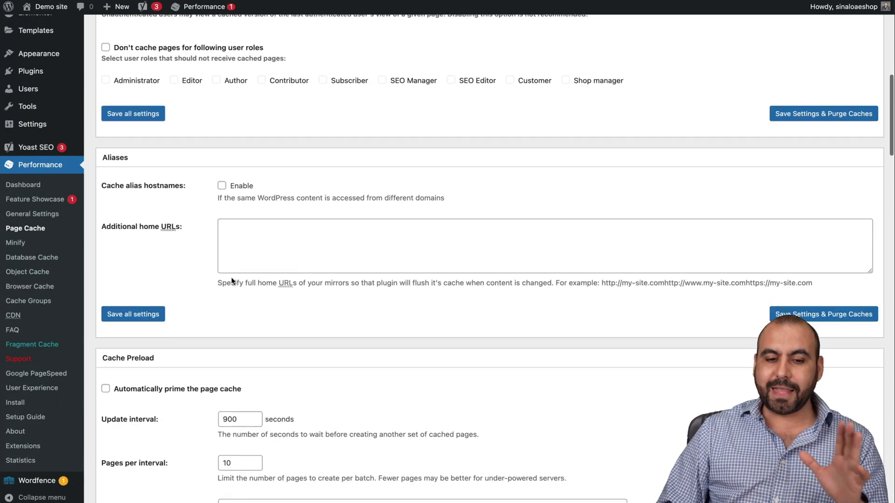
pyautogui.scroll(8, 233, 281)
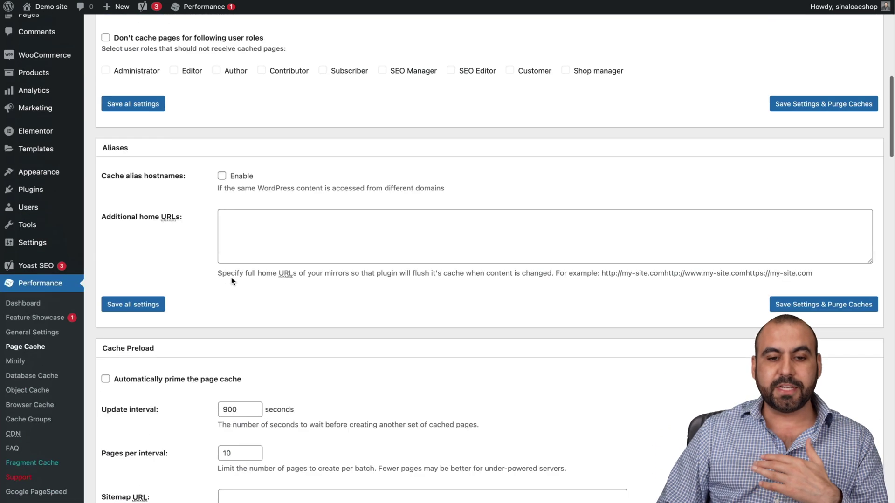
pyautogui.scroll(2, 232, 281)
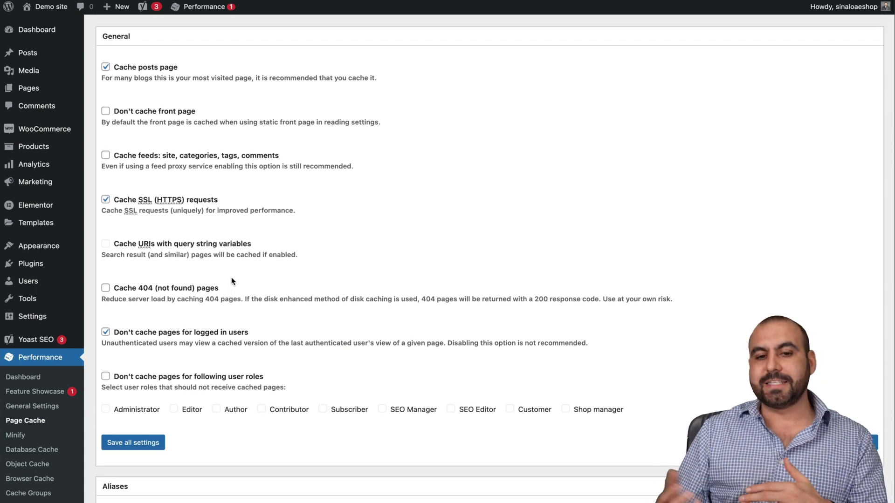
pyautogui.scroll(-2, 232, 281)
pyautogui.scroll(-20, 232, 281)
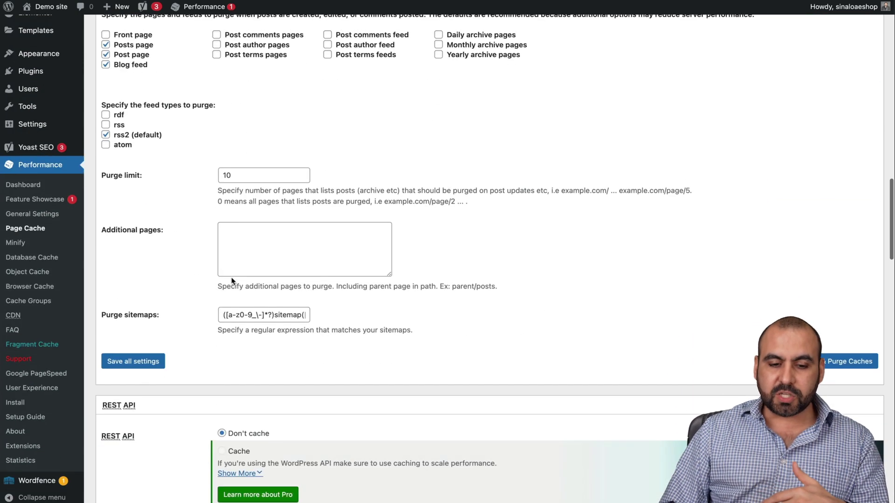
pyautogui.scroll(-1, 232, 281)
pyautogui.scroll(20, 231, 256)
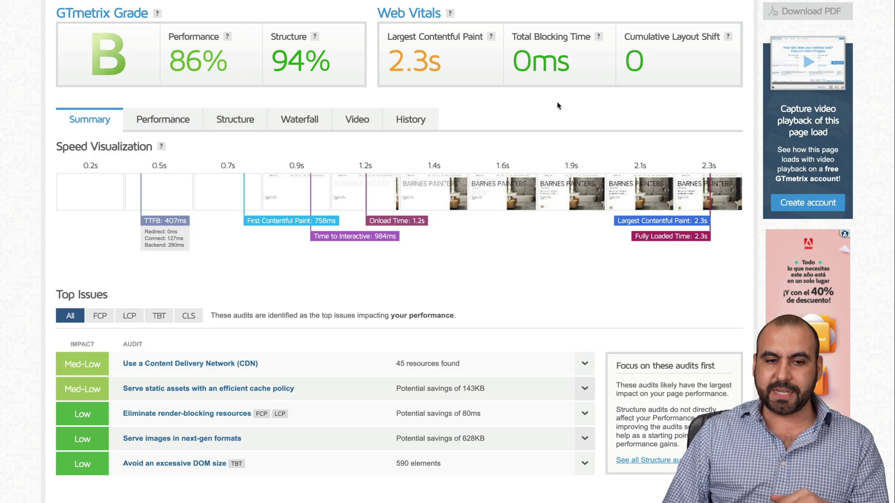
# - Re-test the demo site from its existing GTmetrix performance report
pyautogui.scroll(5, 556, 112)
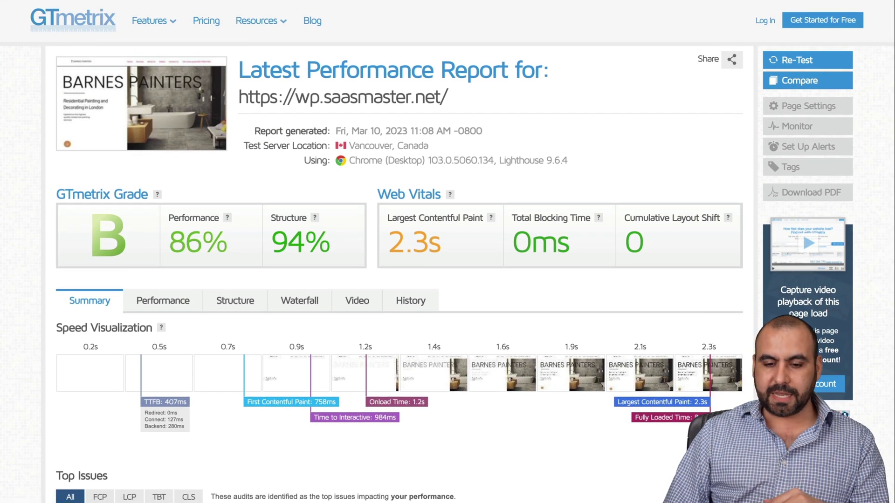
pyautogui.click(797, 60)
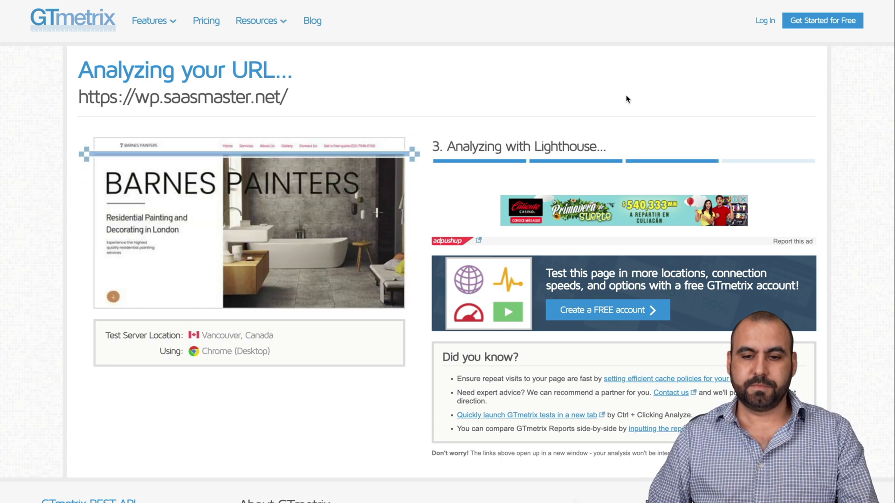
# - Review the speed visualization and the waterfall chart in the new GTmetrix report
pyautogui.scroll(-2, 614, 190)
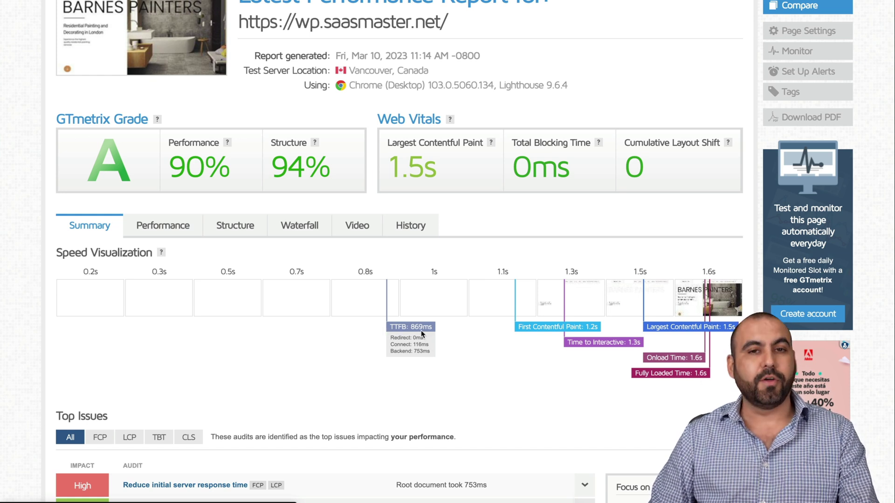
pyautogui.scroll(1, 422, 335)
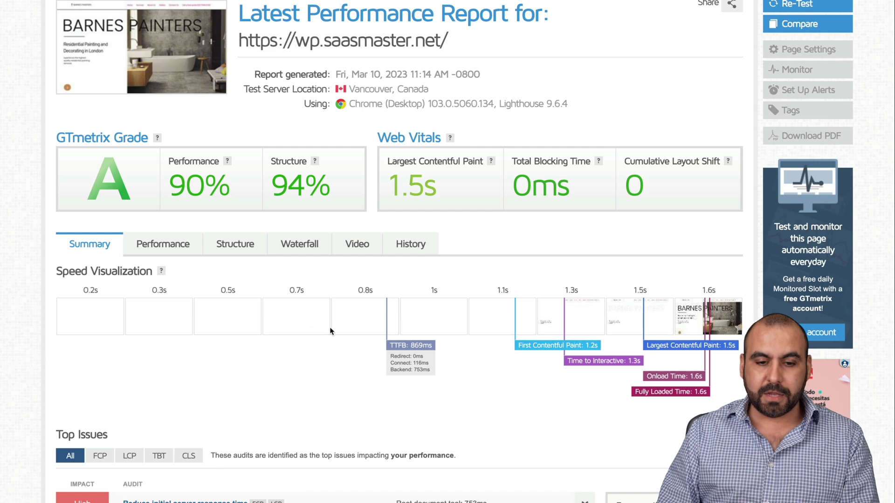
pyautogui.click(283, 241)
pyautogui.scroll(-12, 413, 275)
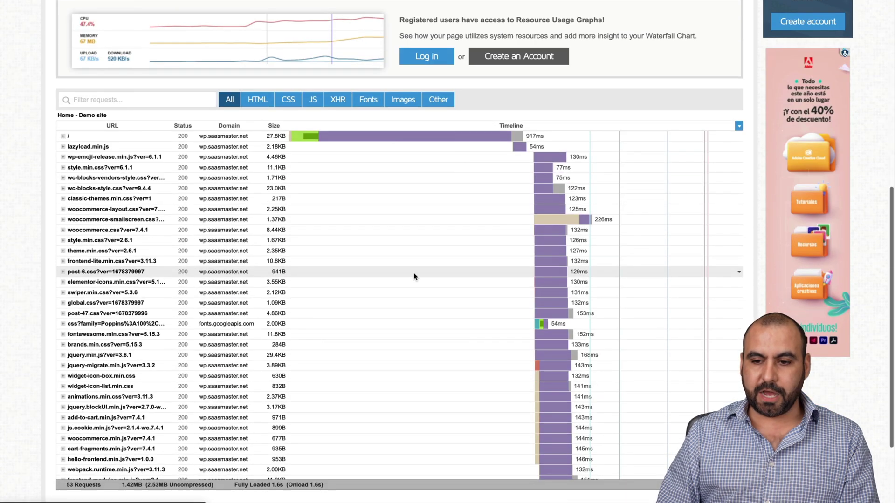
pyautogui.scroll(15, 413, 276)
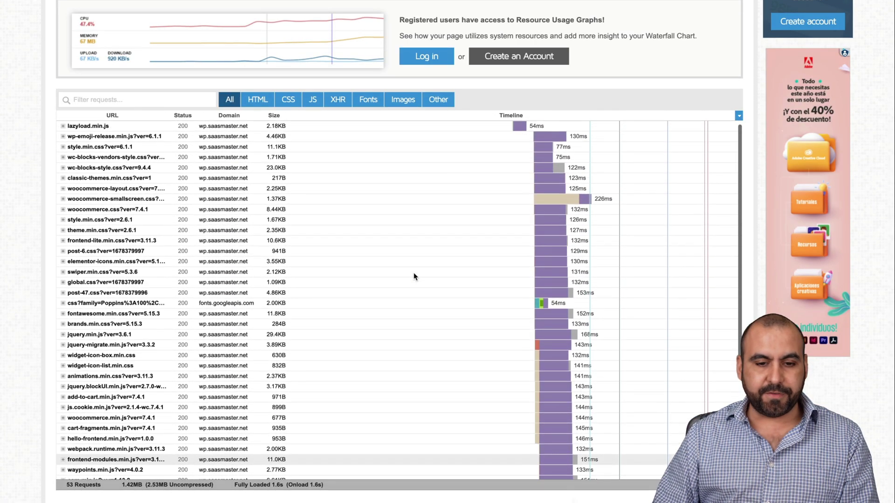
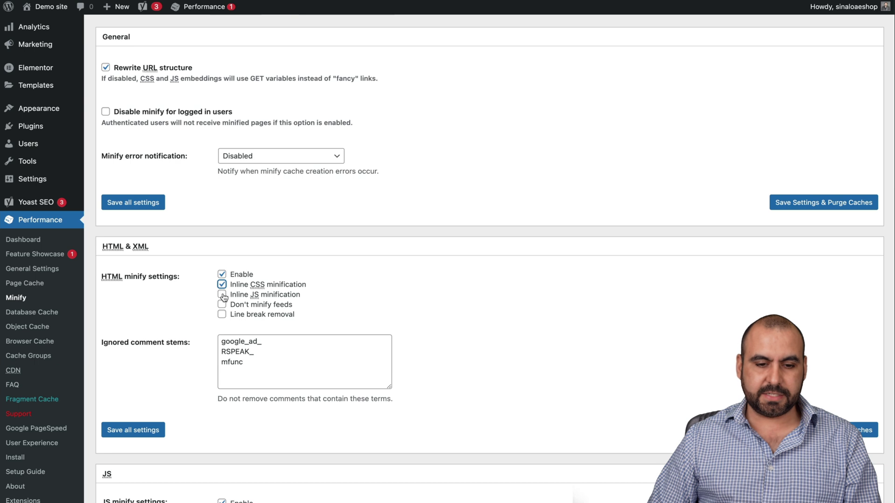
# - Enable inline CSS and inline JS minification in the Minify settings, save them, and look over the remaining minify options
pyautogui.scroll(-3, 182, 415)
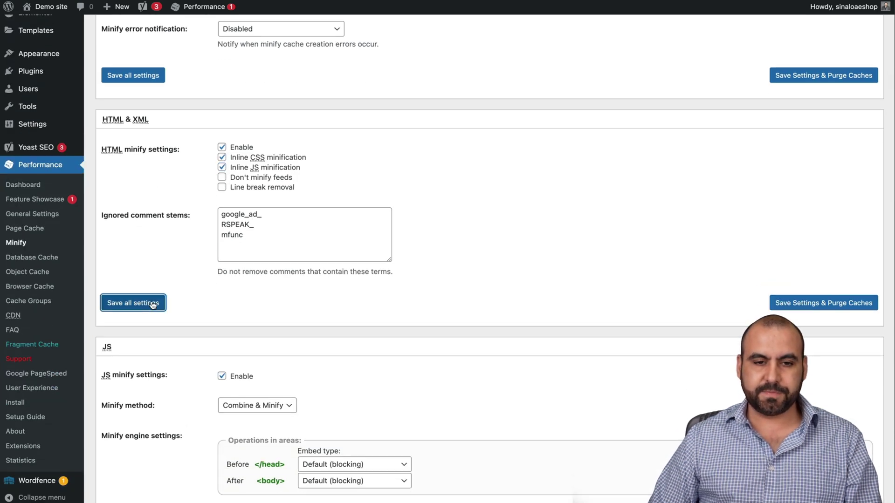
pyautogui.scroll(-15, 292, 394)
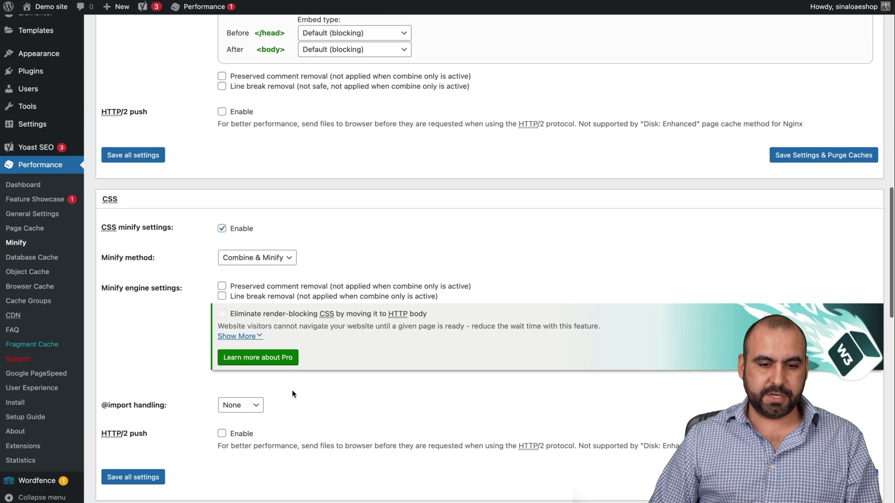
pyautogui.scroll(-3, 292, 393)
pyautogui.scroll(-6, 292, 393)
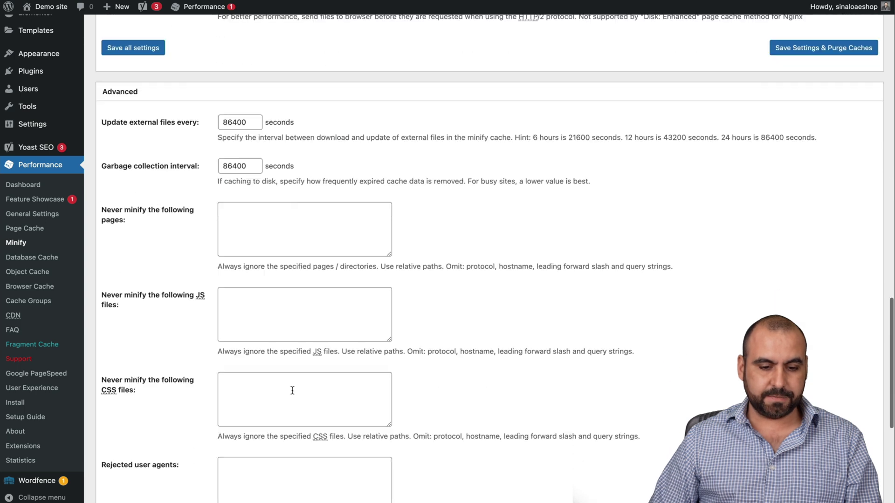
pyautogui.scroll(-8, 291, 390)
pyautogui.scroll(20, 292, 389)
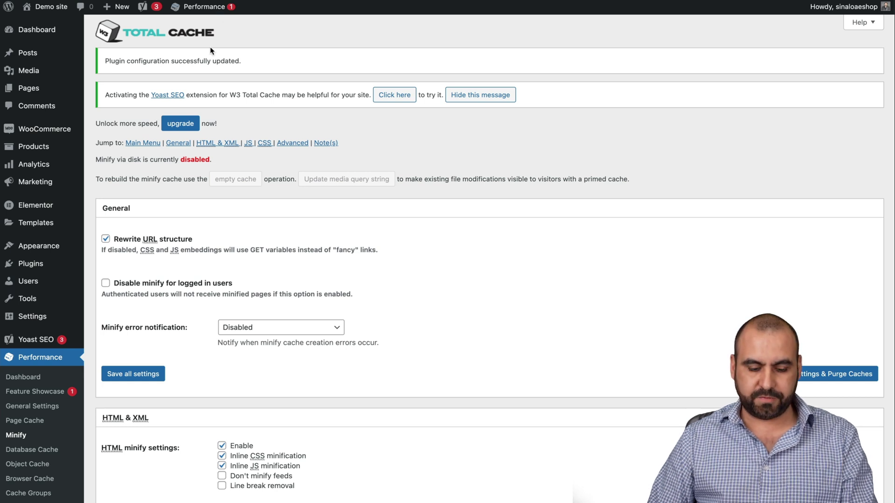
# - Open the demo site's homepage in a private browser window
pyautogui.hotkey('ctrl', 'shift', 'n')
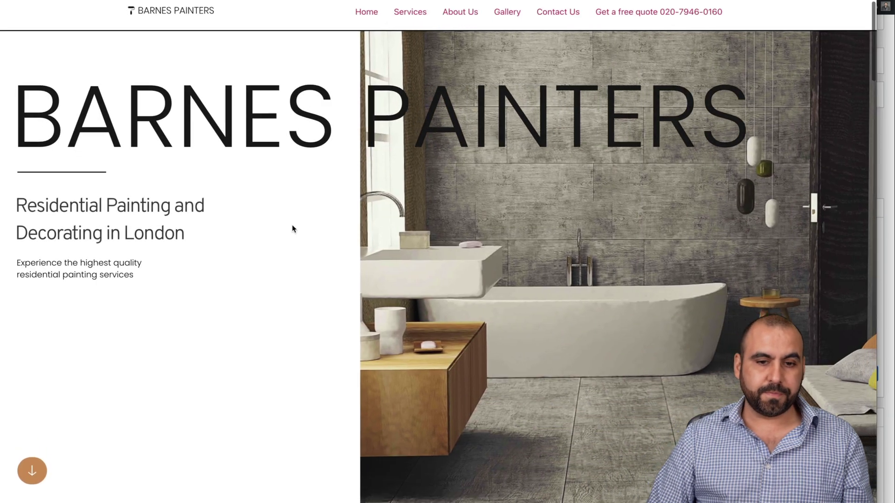
# - Look through the demo site's homepage in the private window and re-test the site from its GTmetrix report
pyautogui.scroll(-10, 292, 228)
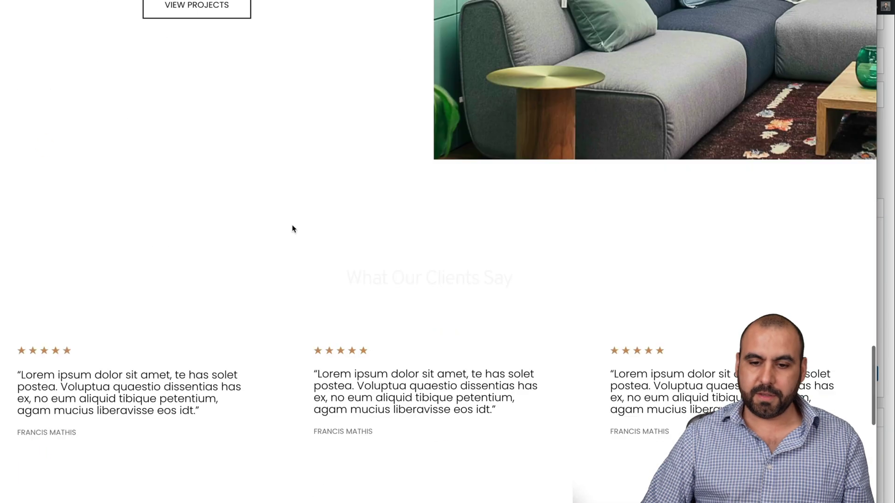
pyautogui.scroll(-10, 292, 225)
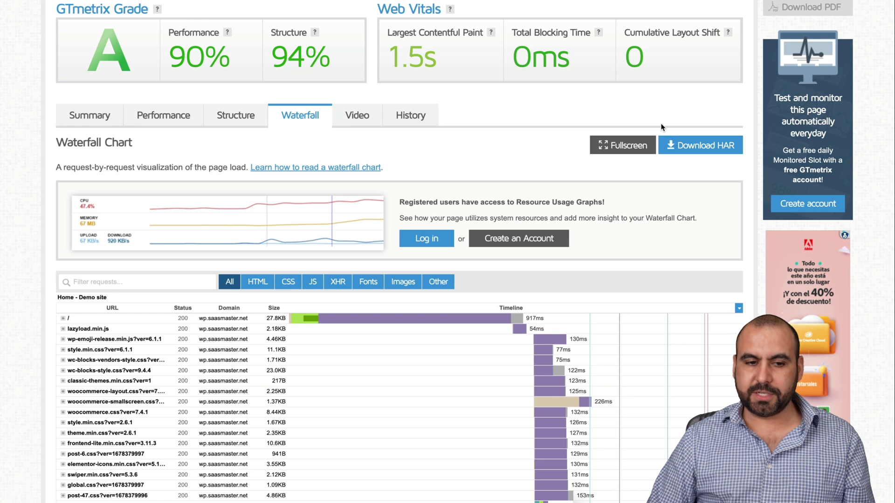
pyautogui.scroll(4, 798, 66)
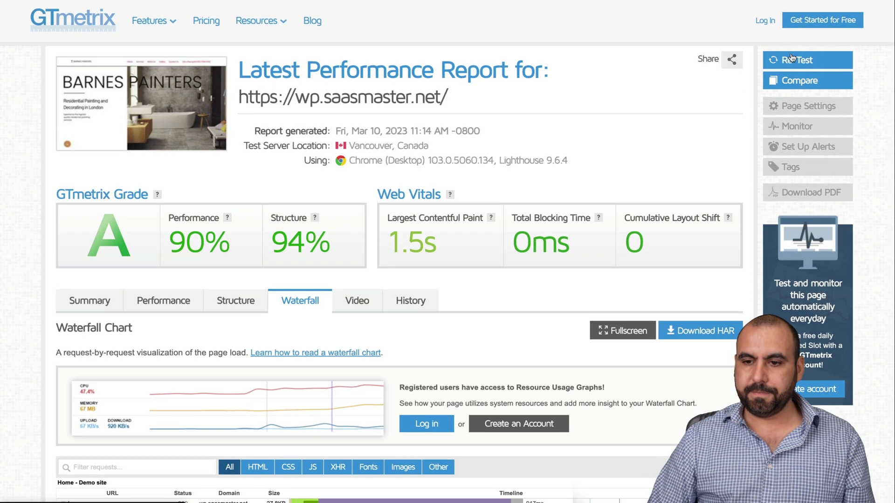
pyautogui.click(797, 61)
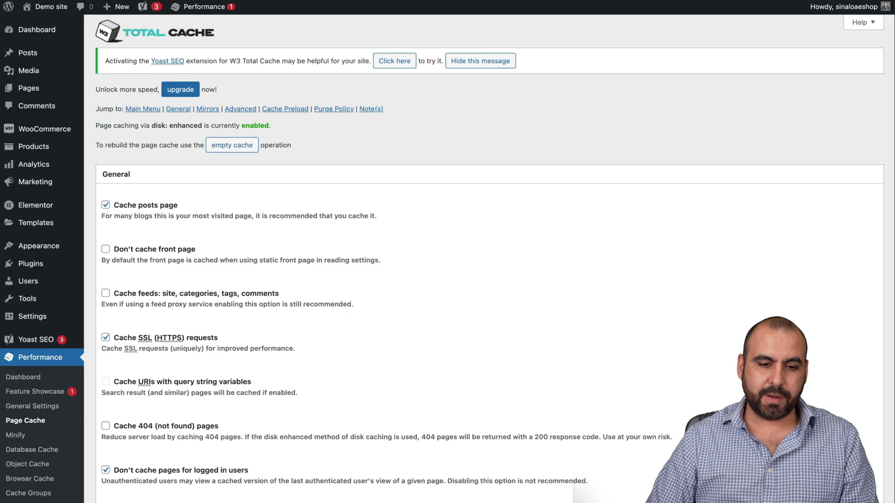
# - Enable Minify in the W3 Total Cache general settings and accept the minification risks
pyautogui.click(51, 410)
pyautogui.scroll(-4, 190, 142)
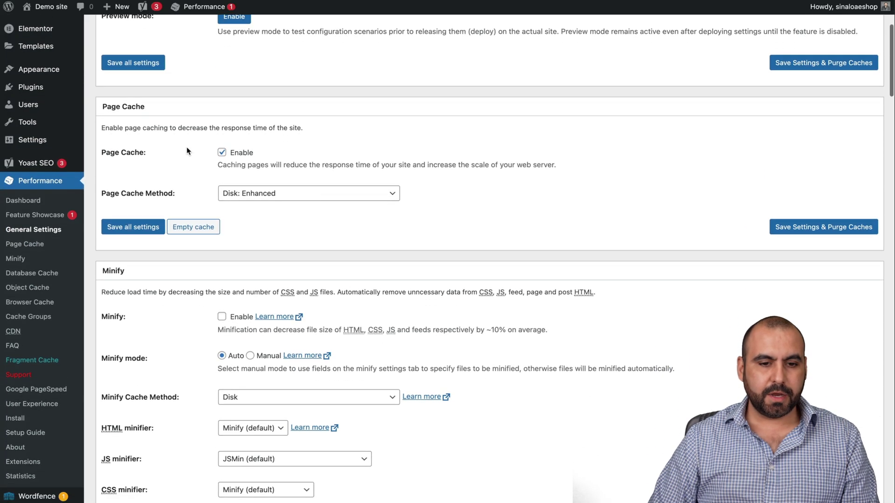
pyautogui.scroll(-5, 267, 162)
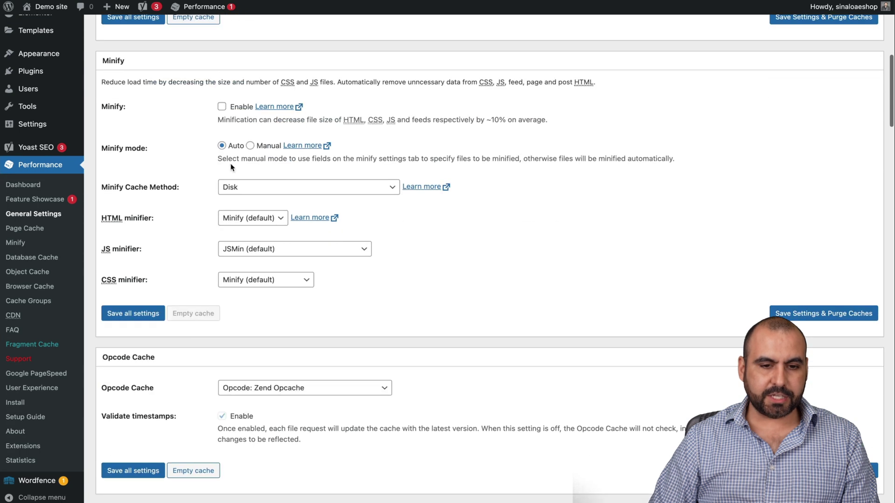
pyautogui.click(222, 106)
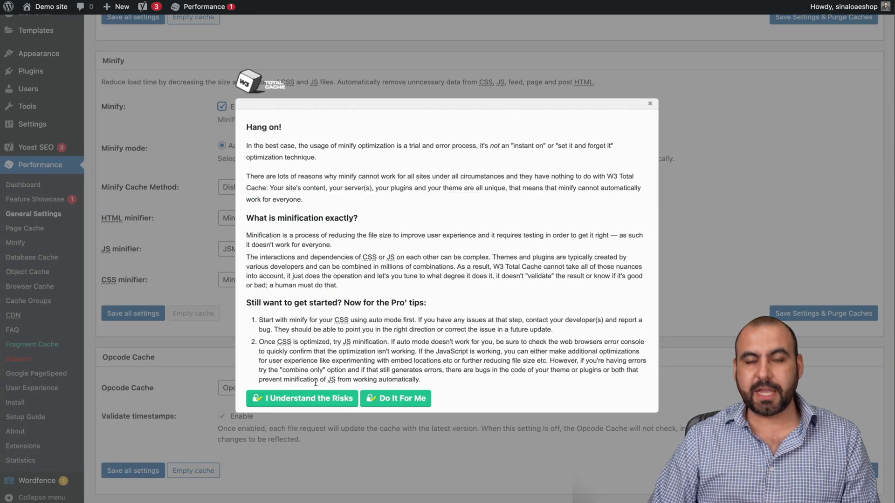
pyautogui.click(318, 398)
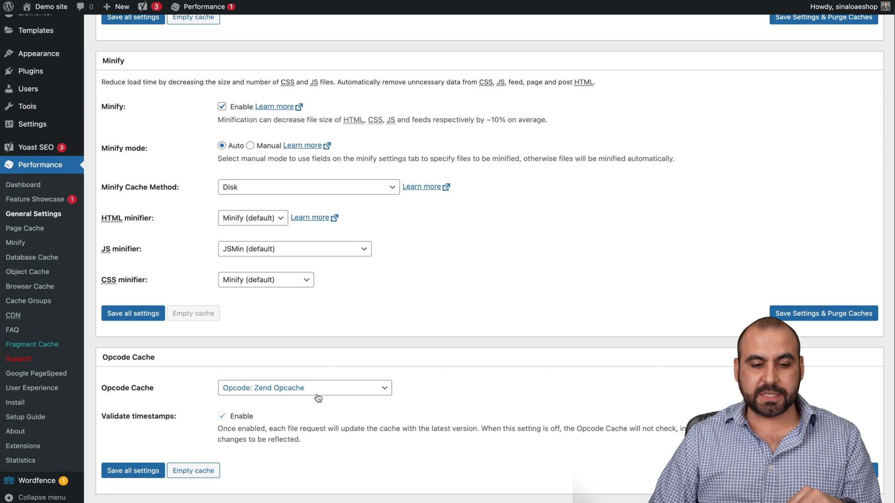
# - Enable Database Cache and Object Cache in the general settings and save all settings
pyautogui.scroll(-5, 430, 395)
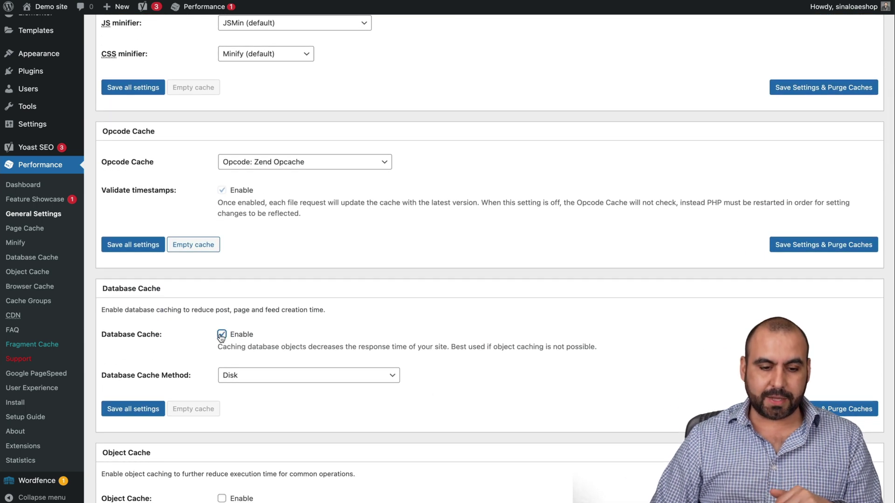
pyautogui.scroll(-5, 222, 335)
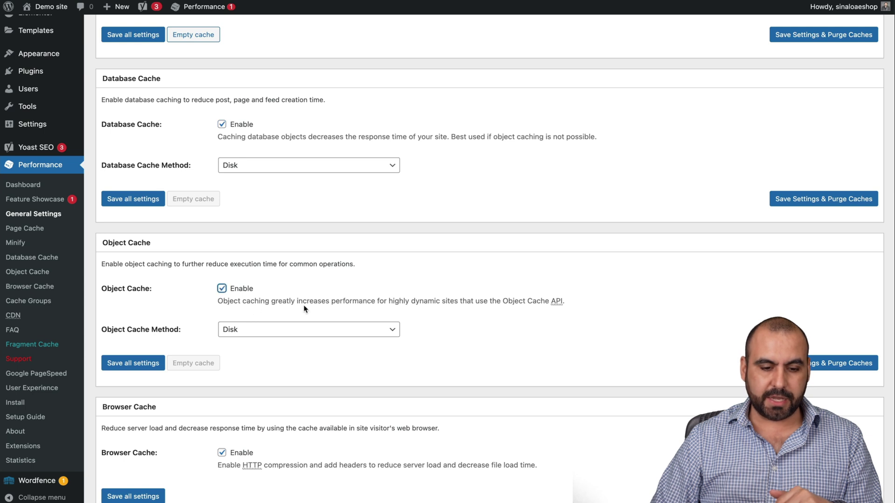
pyautogui.scroll(-11, 303, 306)
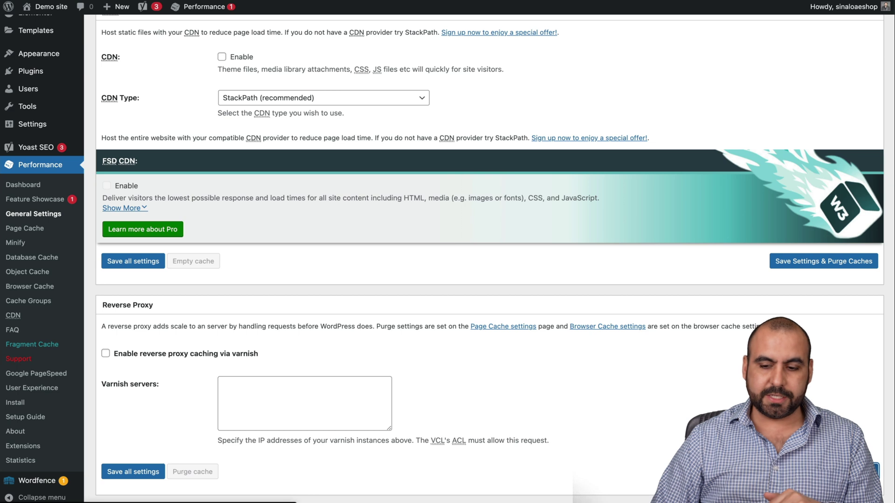
pyautogui.scroll(-4, 647, 423)
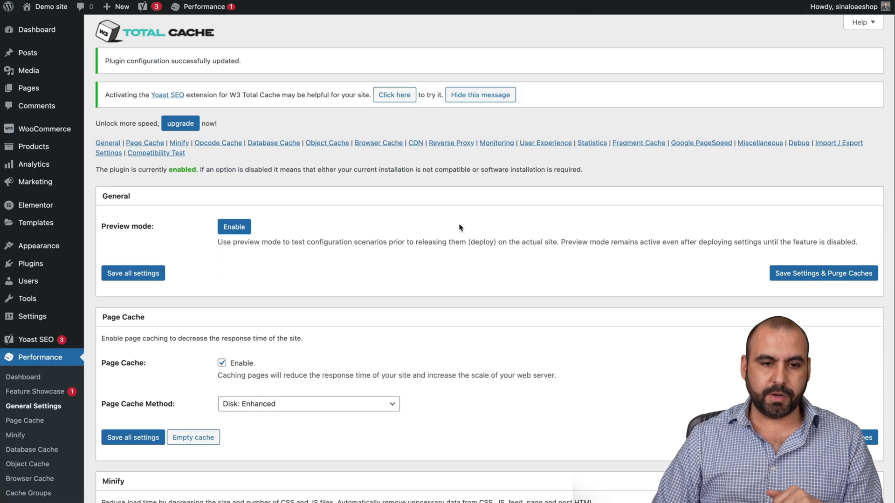
# - Open the demo site's homepage in a private browser window and look through the whole page
pyautogui.press('super+shift+n')
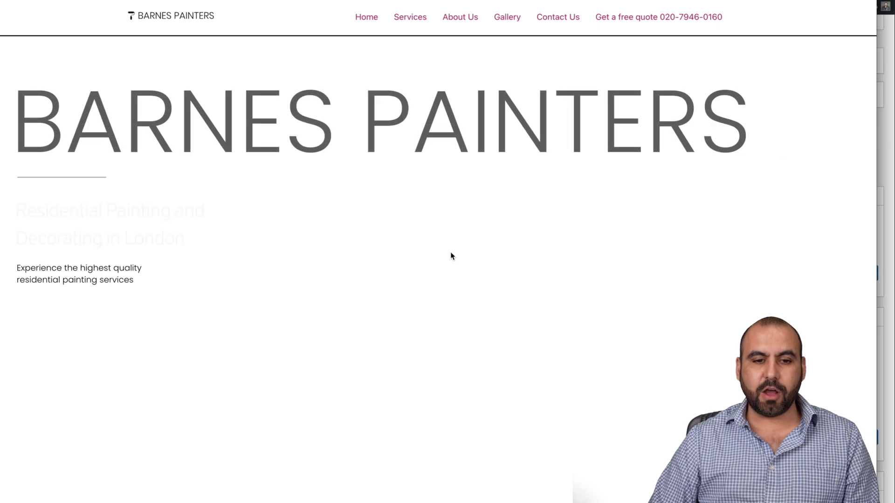
pyautogui.scroll(-5, 450, 256)
pyautogui.scroll(-20, 450, 254)
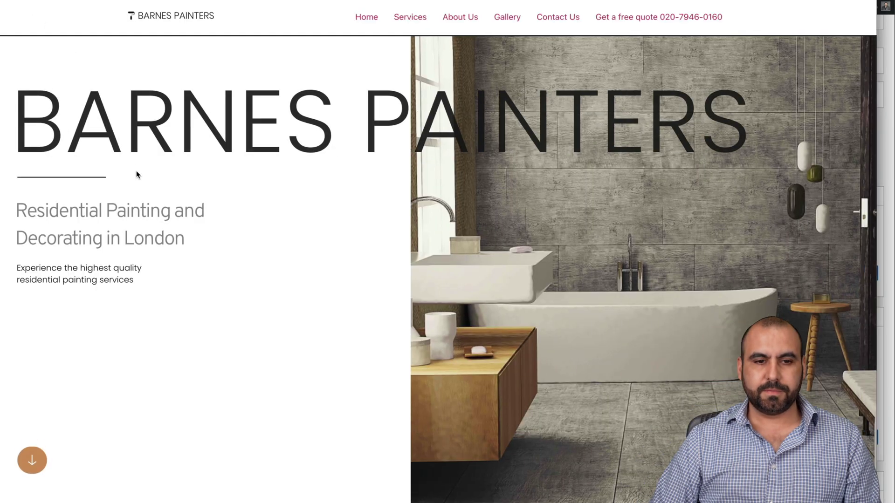
# - Check the waterfall chart in the current GTmetrix report and run the performance test for the demo site again
pyautogui.scroll(-10, 137, 174)
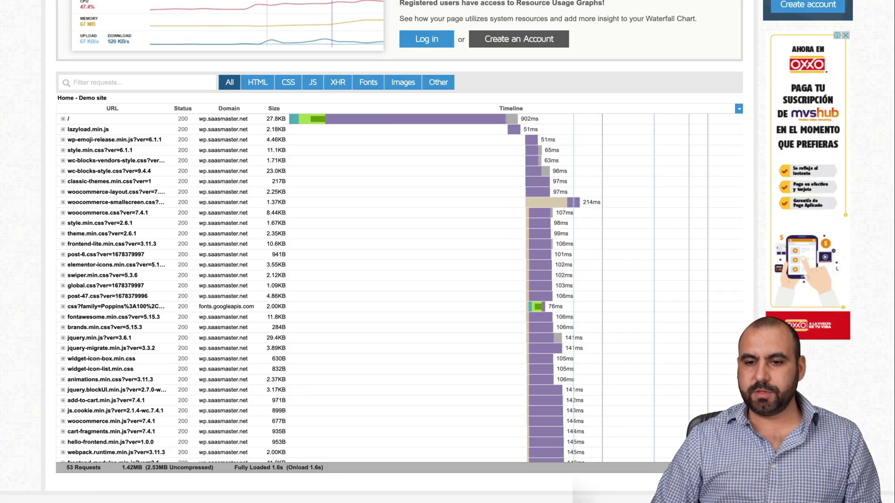
pyautogui.scroll(10, 798, 66)
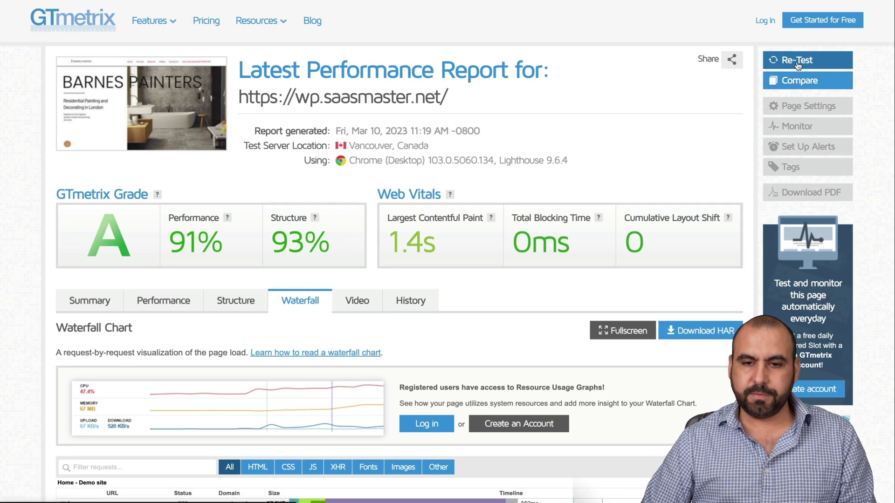
pyautogui.click(799, 61)
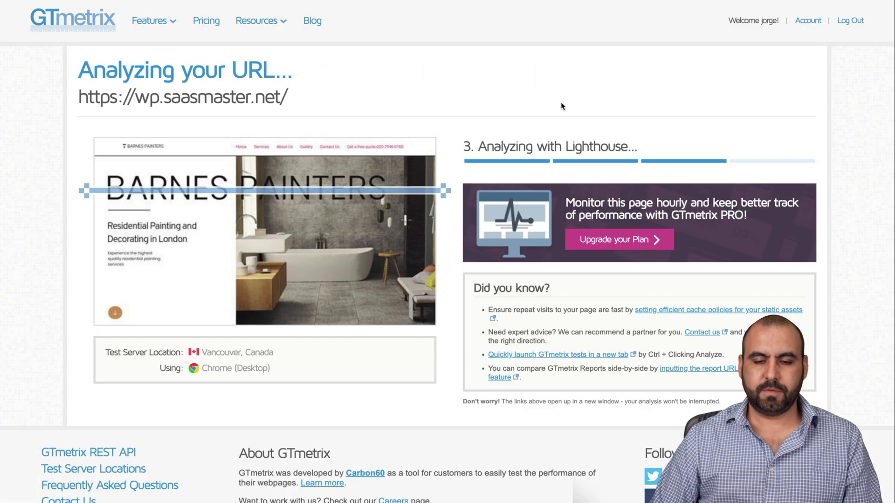
# - Examine the speed visualization, the waterfall chart's minified requests and the scores in the new GTmetrix report
pyautogui.scroll(-1, 562, 106)
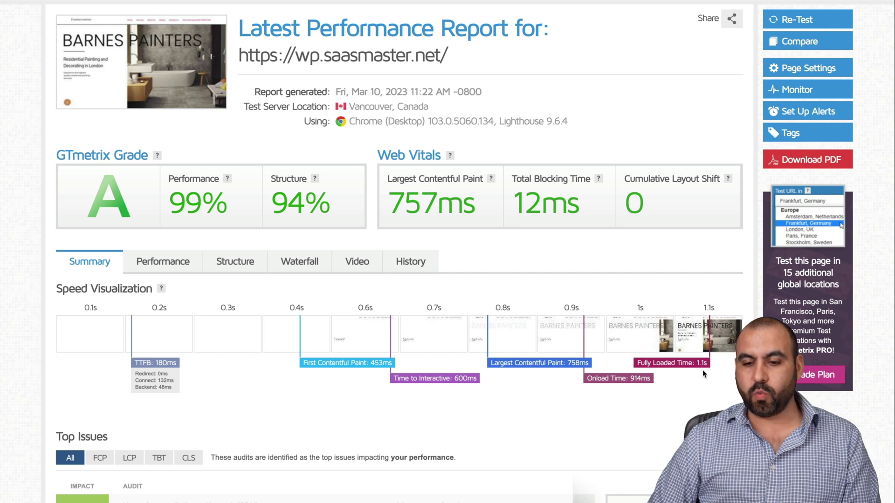
pyautogui.scroll(-3, 699, 378)
pyautogui.click(311, 135)
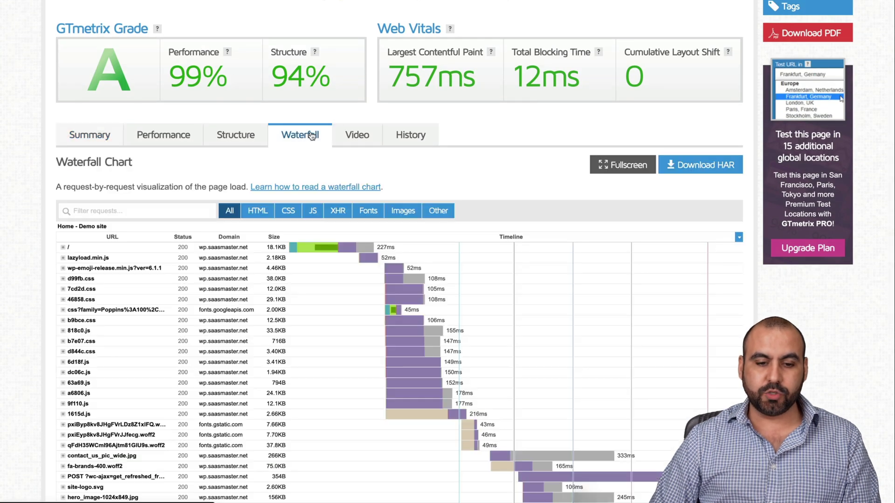
pyautogui.scroll(-5, 361, 215)
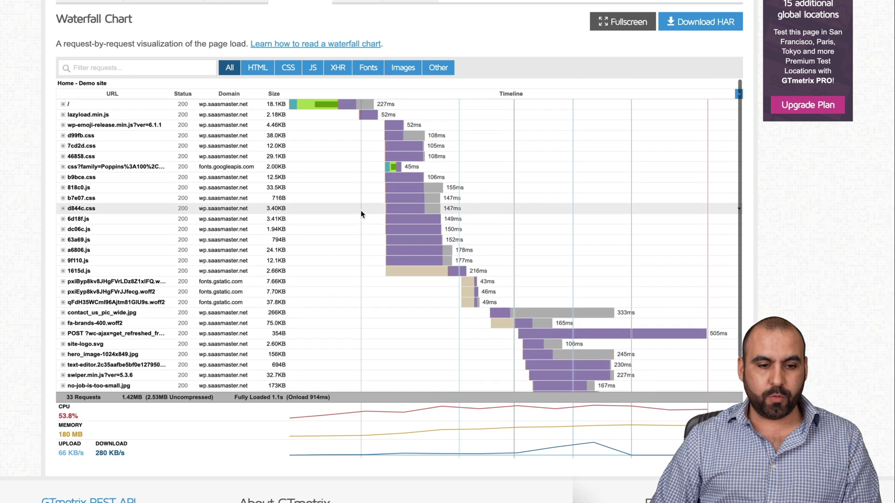
pyautogui.scroll(1, 361, 214)
pyautogui.scroll(-3, 133, 275)
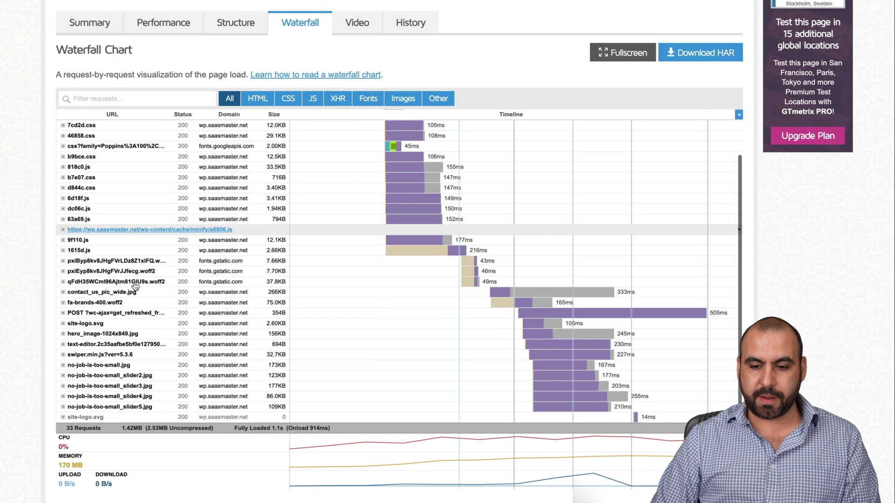
pyautogui.scroll(3, 134, 286)
pyautogui.scroll(6, 134, 285)
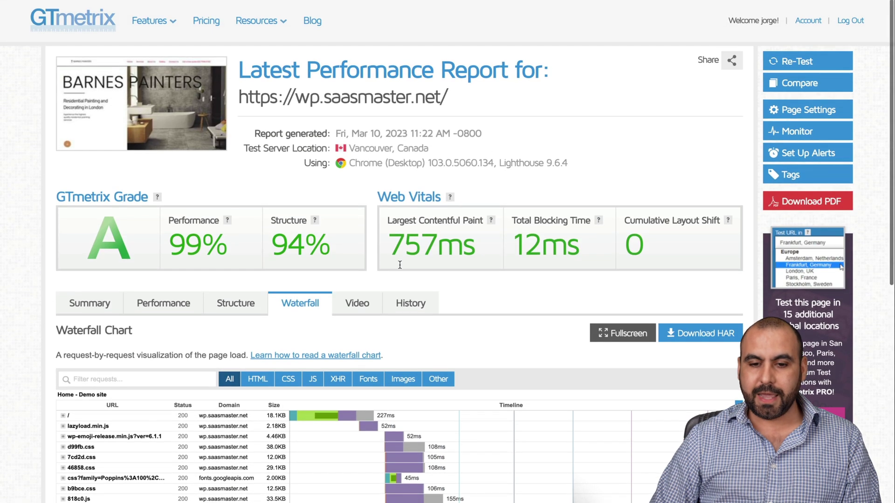
# - Re-test the demo site in GTmetrix and review the scores, speed visualization and test server location
pyautogui.click(798, 61)
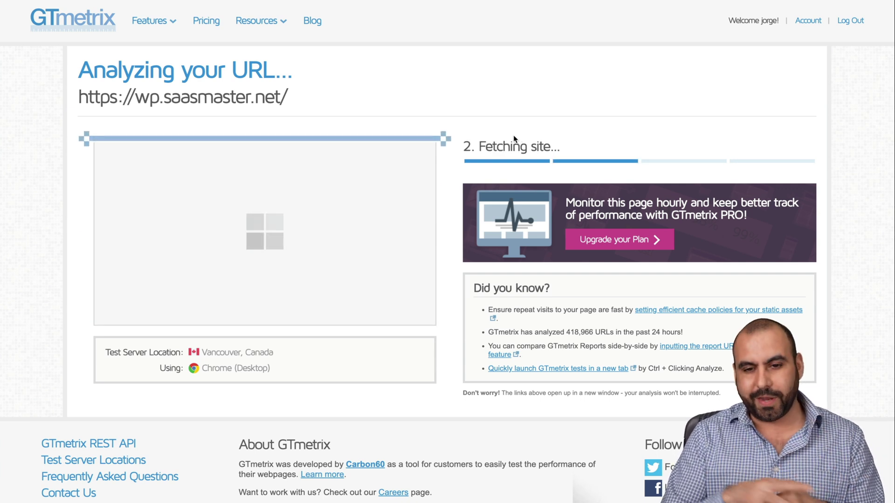
pyautogui.scroll(-1, 513, 135)
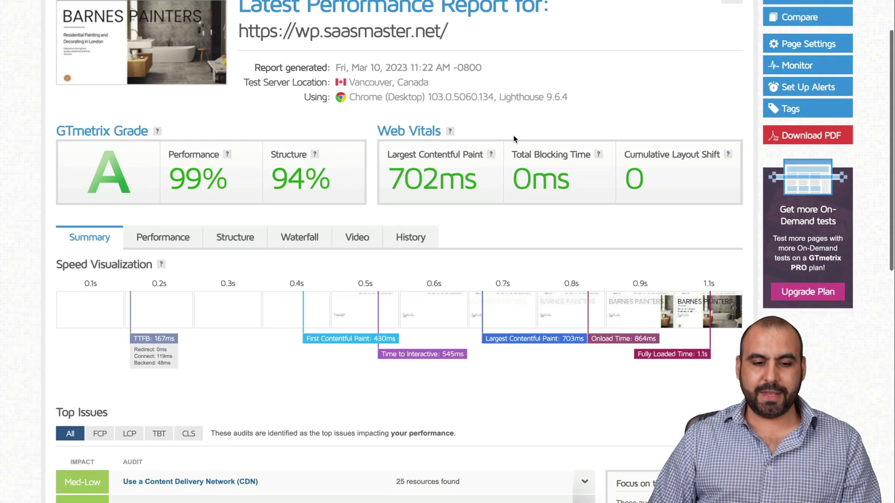
pyautogui.scroll(2, 674, 390)
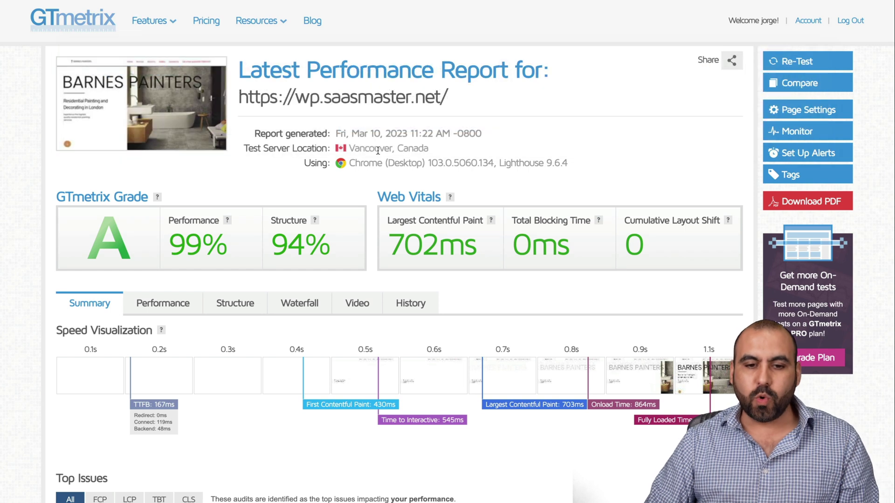
pyautogui.moveTo(349, 147); pyautogui.dragTo(419, 148)
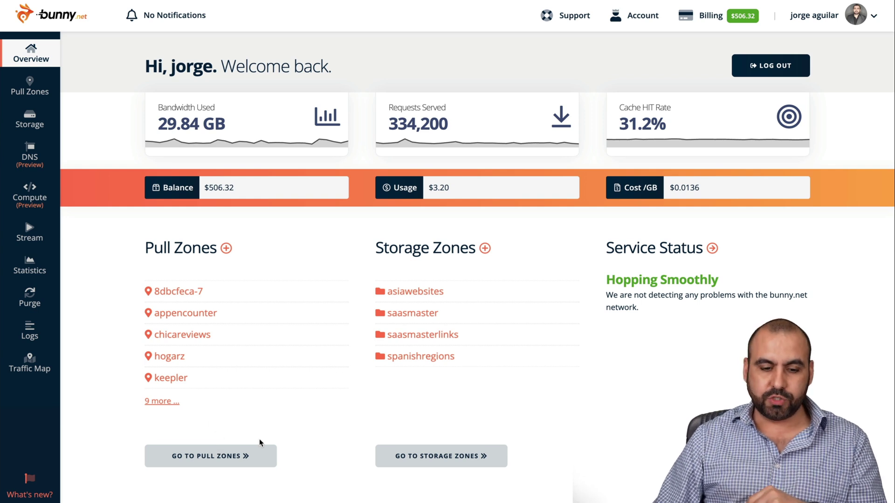
pyautogui.click(239, 459)
pyautogui.click(379, 194)
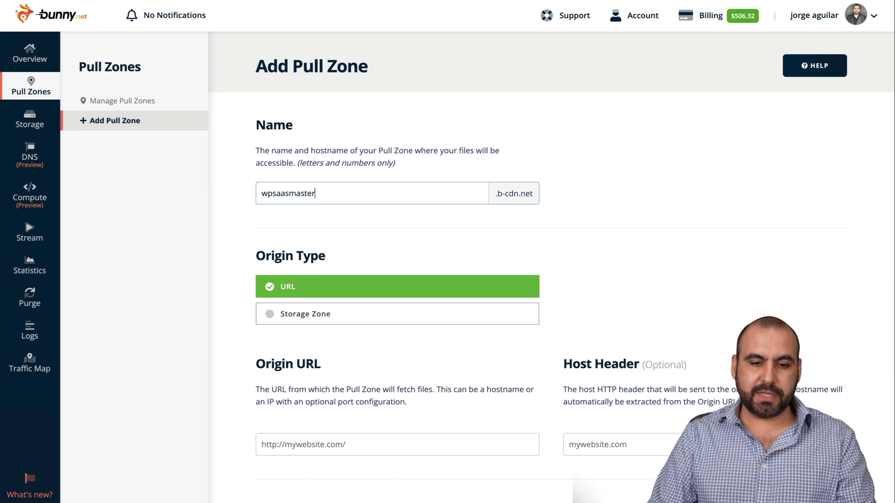
pyautogui.scroll(-2, 429, 221)
pyautogui.click(363, 338)
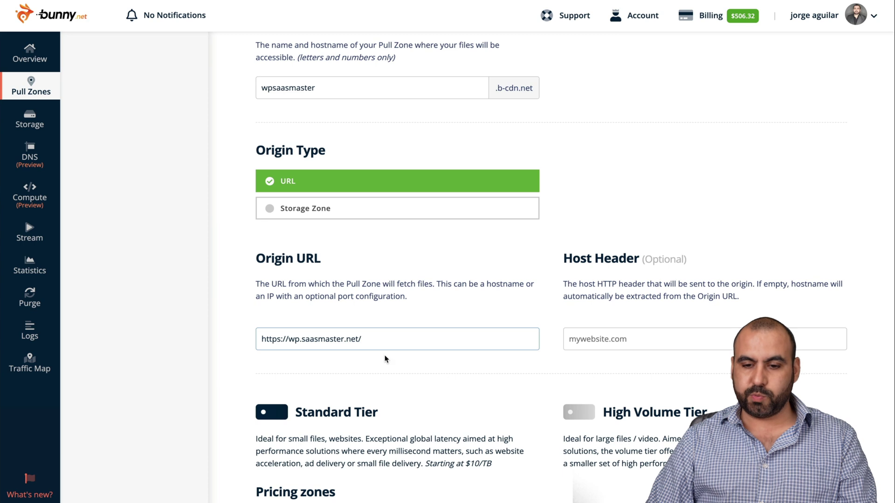
pyautogui.scroll(-4, 384, 359)
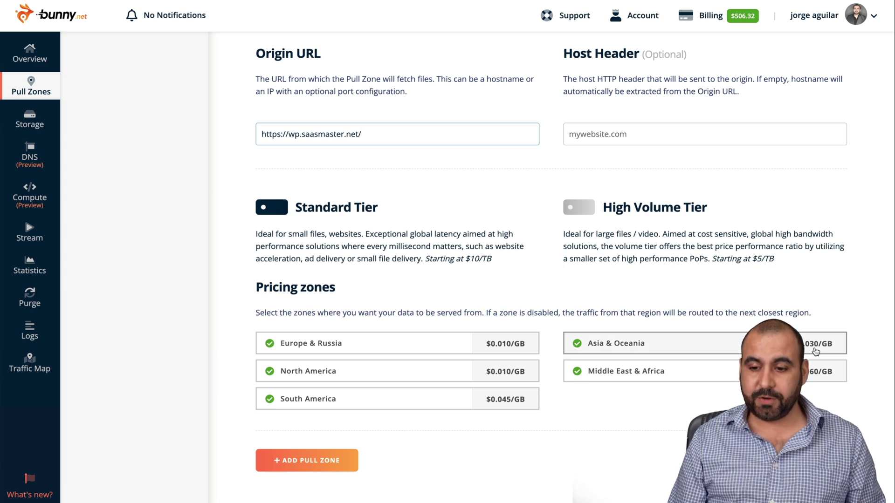
pyautogui.click(331, 468)
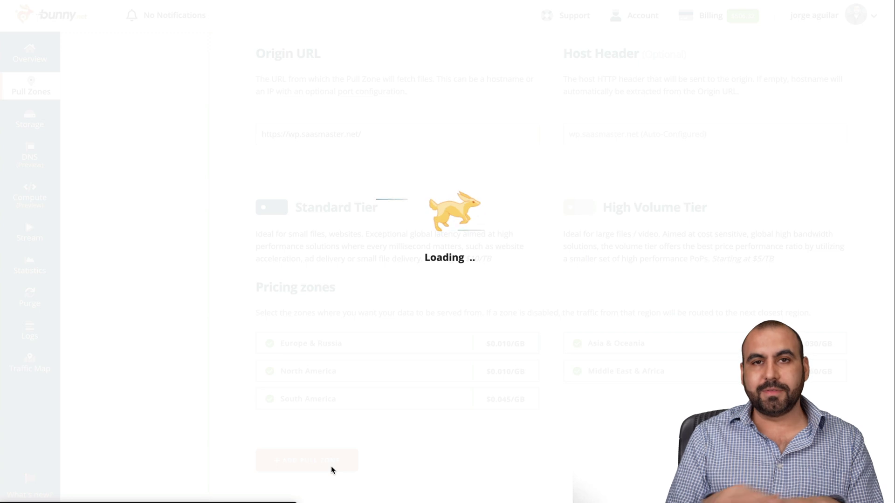
# - Select the CDN domain wpsaasmaster.b-cdn.net in the WordPress instructions for third-party plugins
pyautogui.scroll(-3, 332, 470)
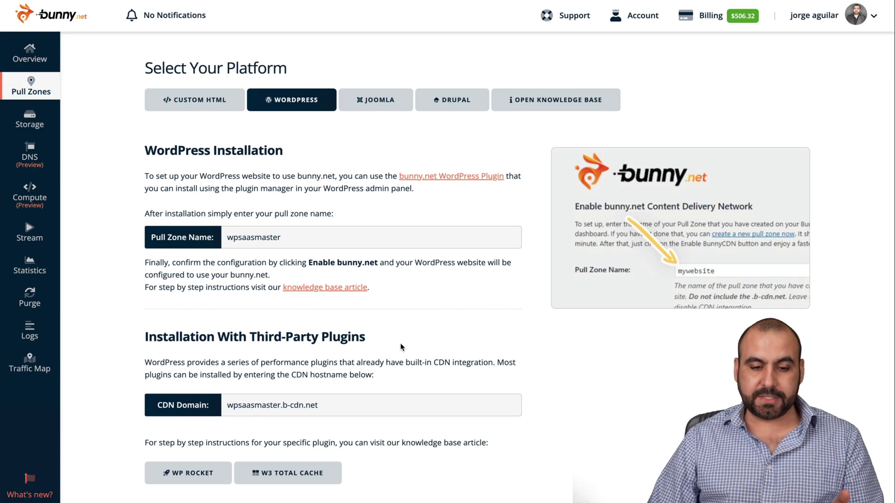
pyautogui.click(265, 405)
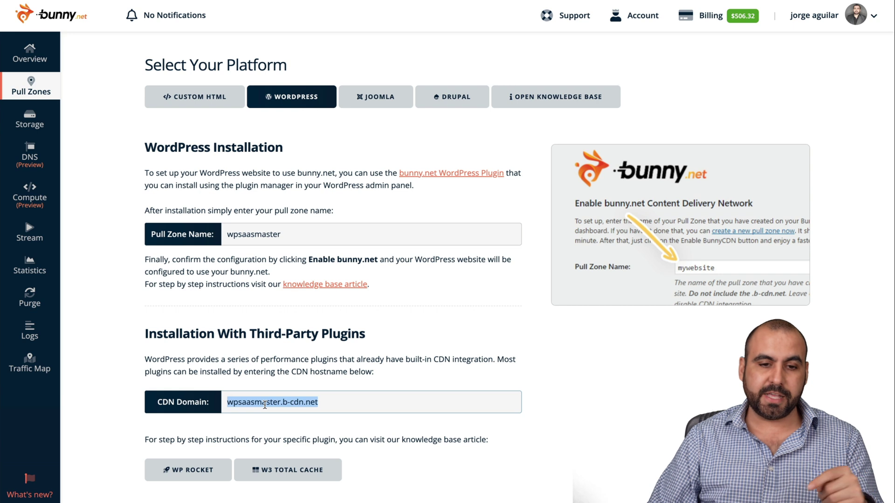
pyautogui.scroll(1, 287, 368)
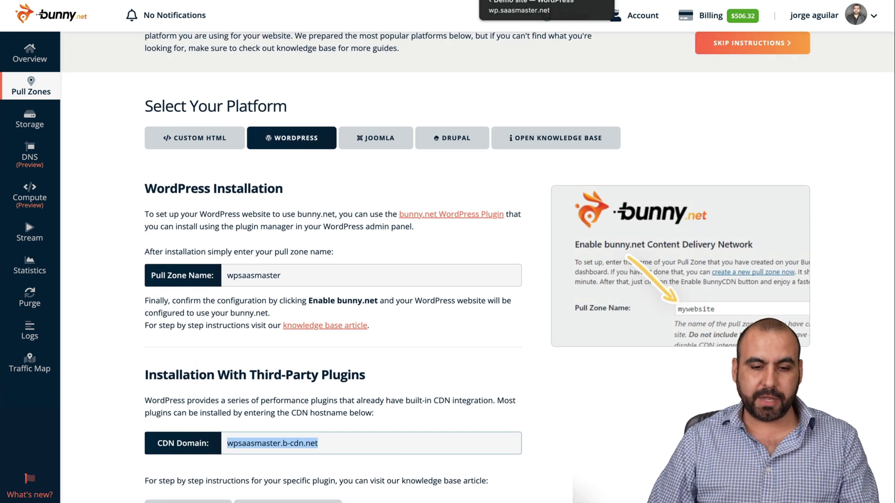
# - Switch back to the demo site's WordPress admin and open the page for adding new plugins
pyautogui.click(480, 10)
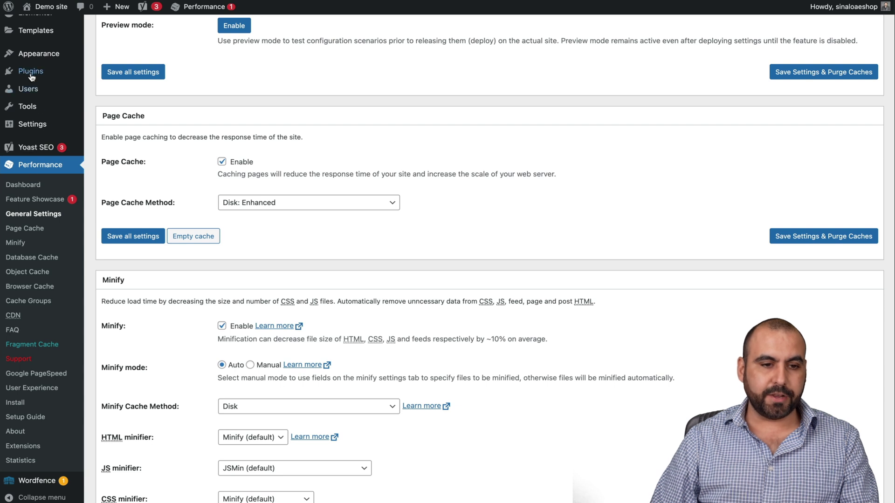
pyautogui.moveTo(32, 74)
pyautogui.click(127, 89)
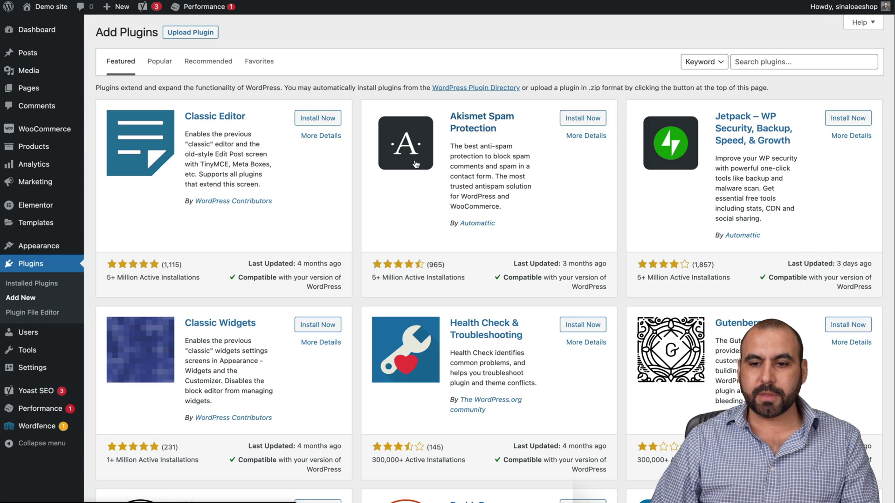
# - Find the bunny.net WordPress CDN plugin by searching for bunny, and install and activate it
pyautogui.click(792, 62)
pyautogui.write('bunny')
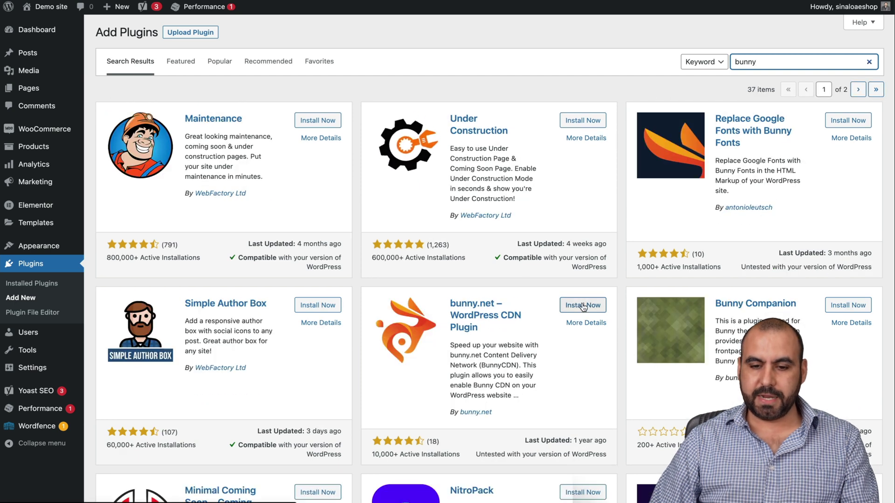
pyautogui.click(582, 305)
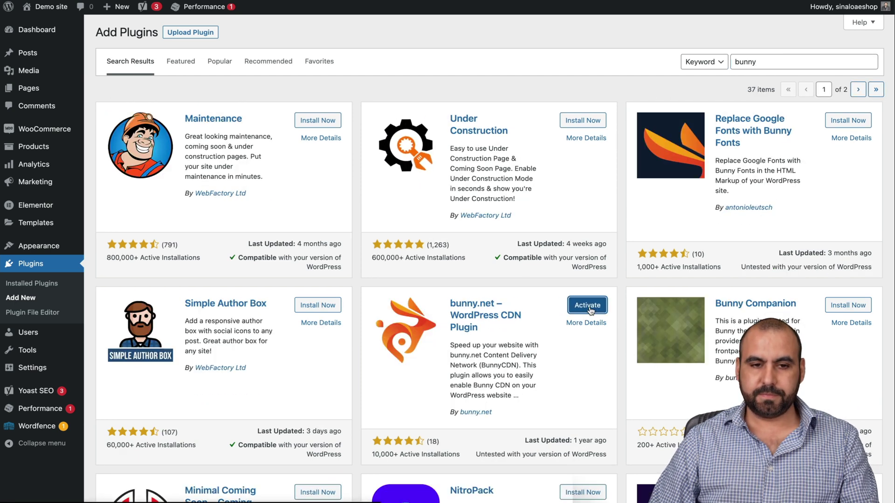
pyautogui.click(588, 308)
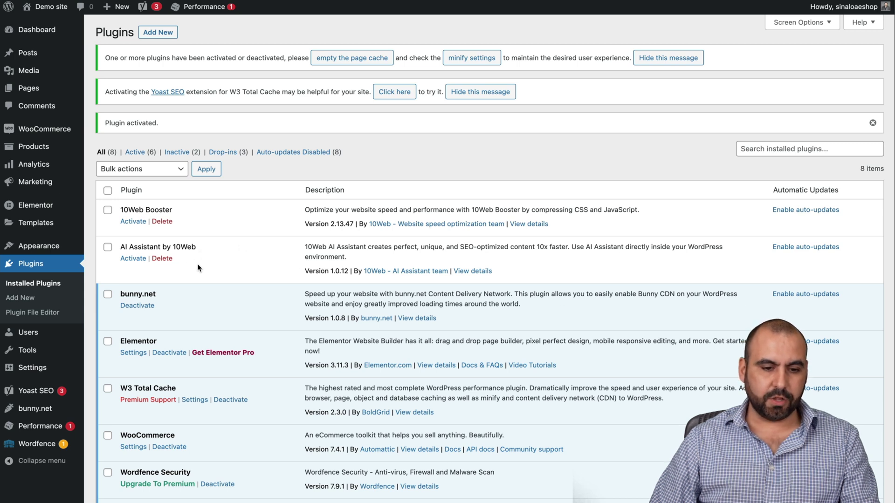
# - Enable the bunny.net plugin with the pull zone name wpsaasmaster copied from the bunny.net dashboard, and purge all of the site's caches
pyautogui.scroll(-1, 197, 268)
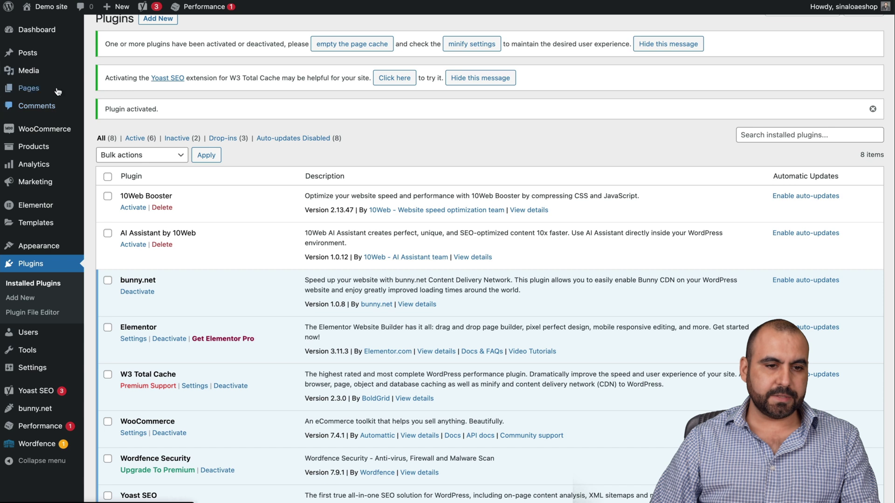
pyautogui.click(41, 409)
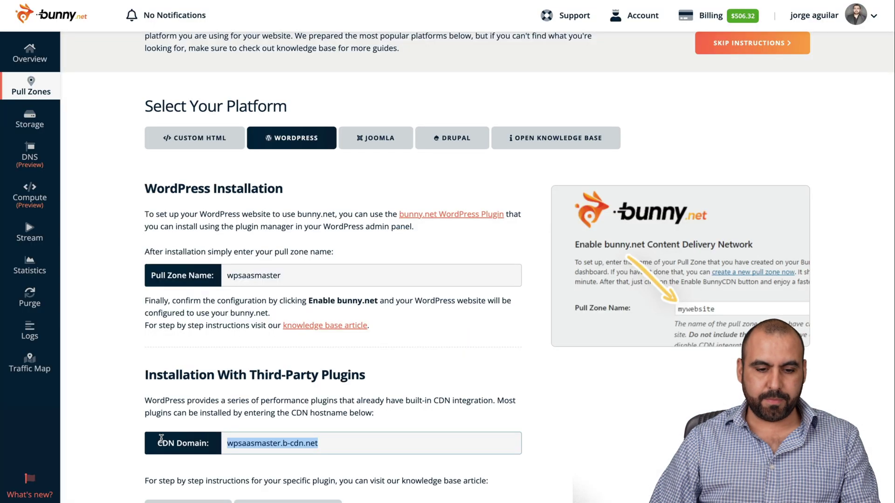
pyautogui.click(258, 267)
pyautogui.hotkey('ctrl', 'c')
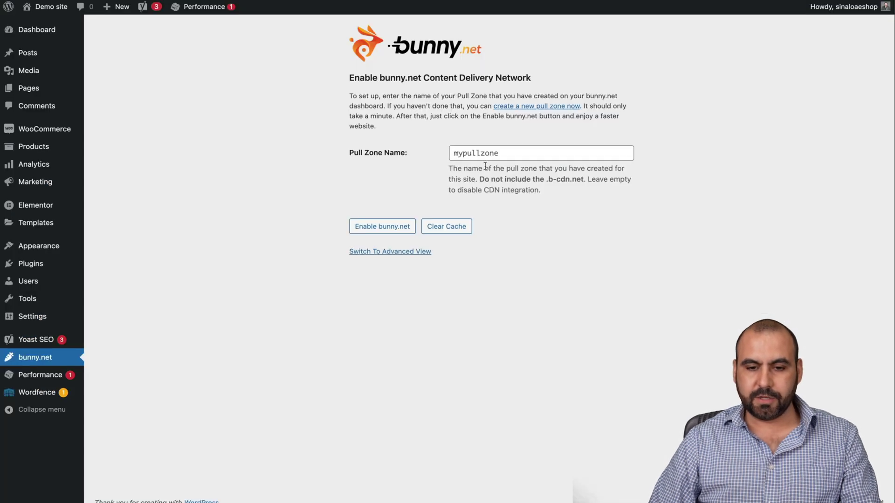
pyautogui.click(499, 152)
pyautogui.hotkey('ctrl', 'v')
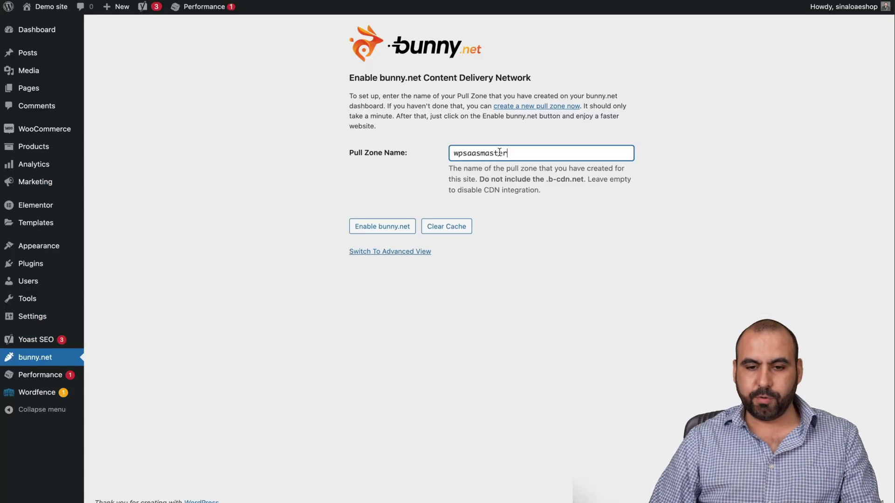
pyautogui.click(399, 223)
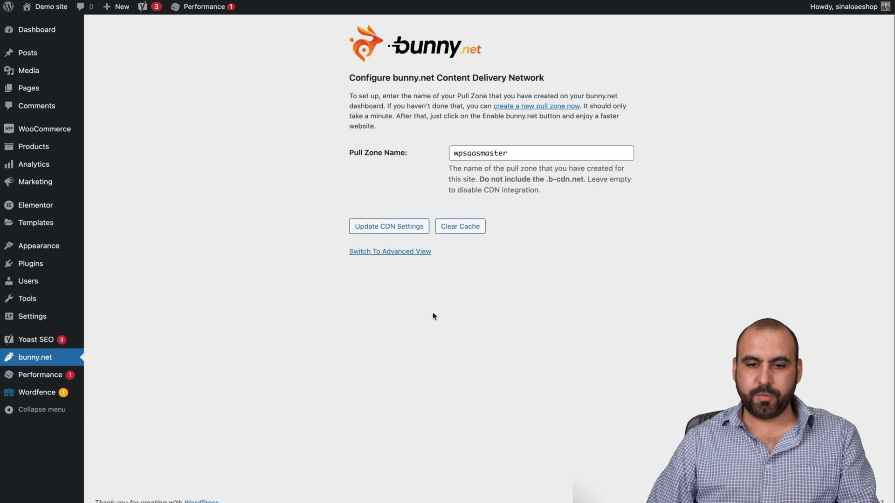
pyautogui.moveTo(189, 9)
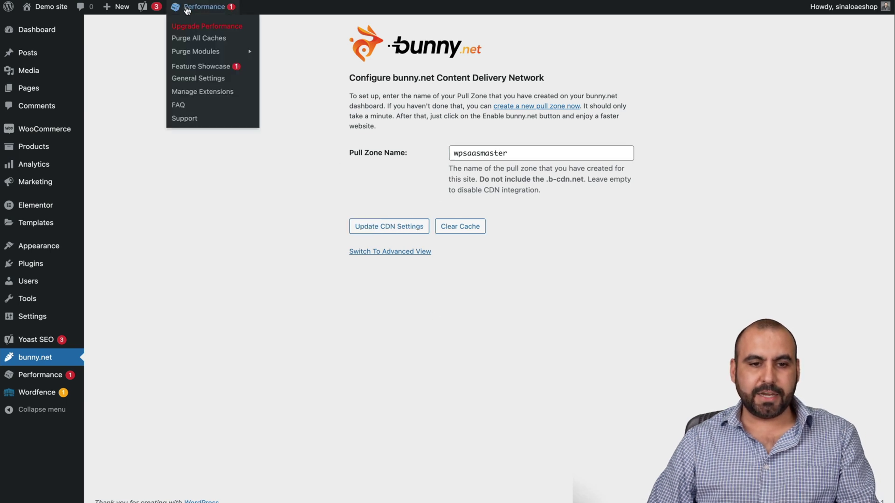
pyautogui.click(215, 41)
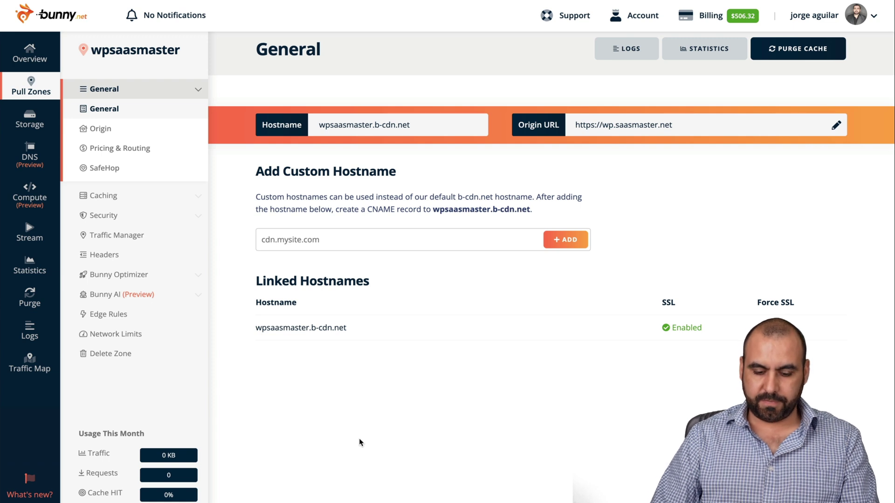
# - Load the demo site's home page in a new private browser window and look through the whole page
pyautogui.hotkey('ctrl', 'shift', 'n')
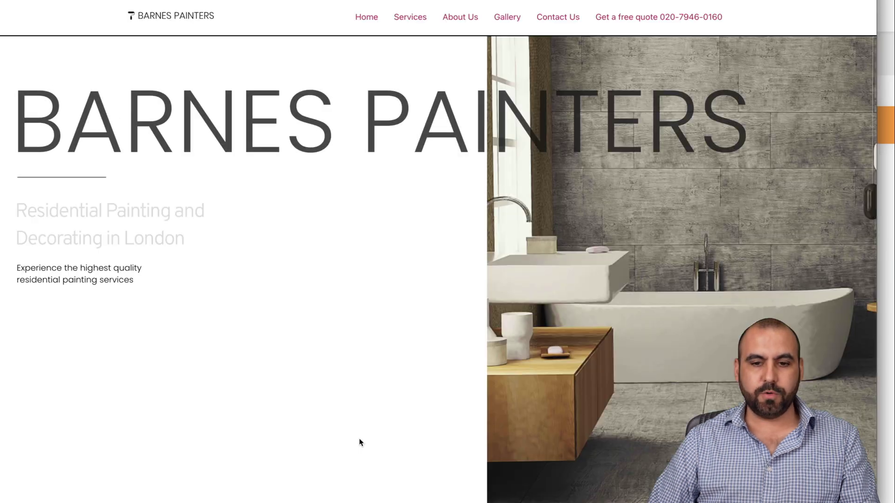
pyautogui.scroll(-15, 359, 443)
pyautogui.scroll(-20, 363, 442)
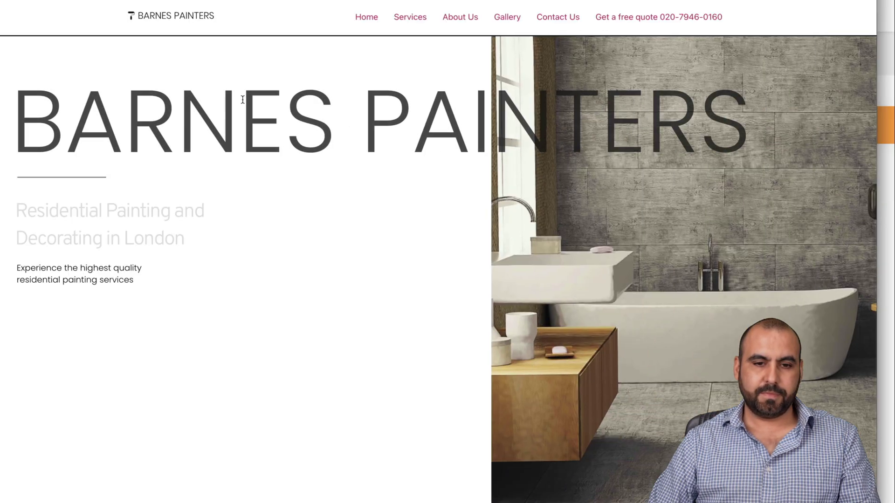
pyautogui.scroll(-15, 242, 275)
pyautogui.scroll(-10, 242, 278)
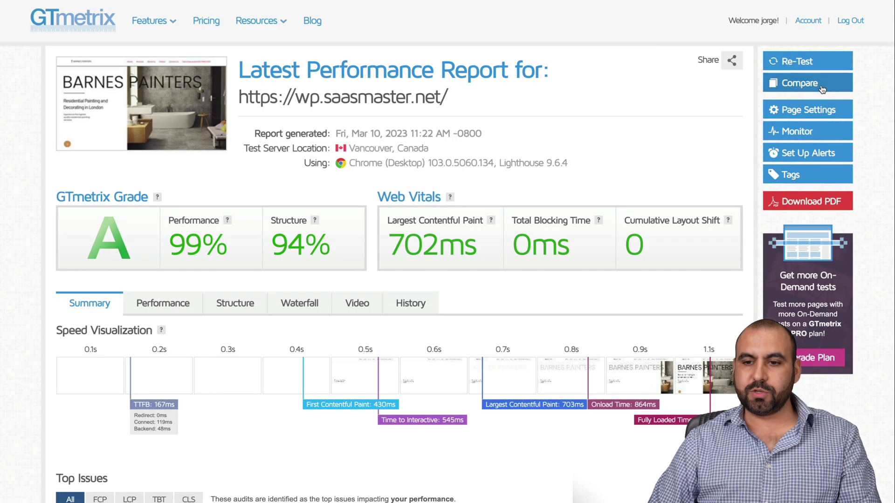
pyautogui.click(818, 62)
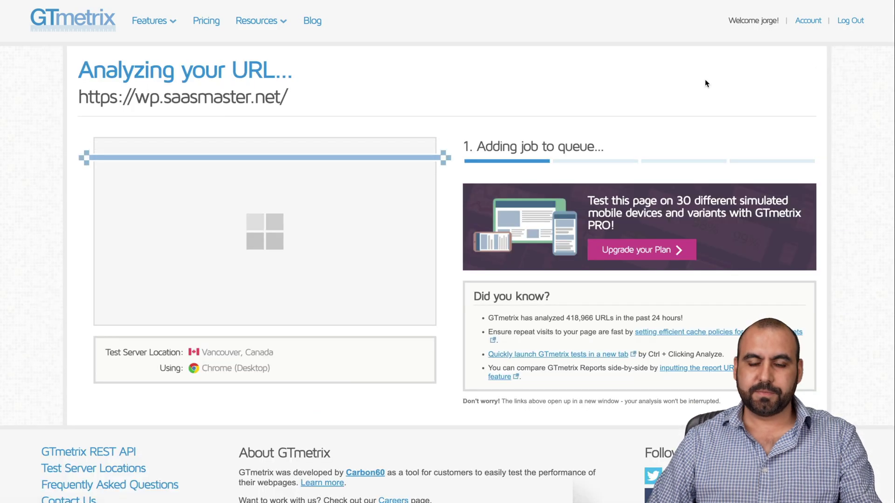